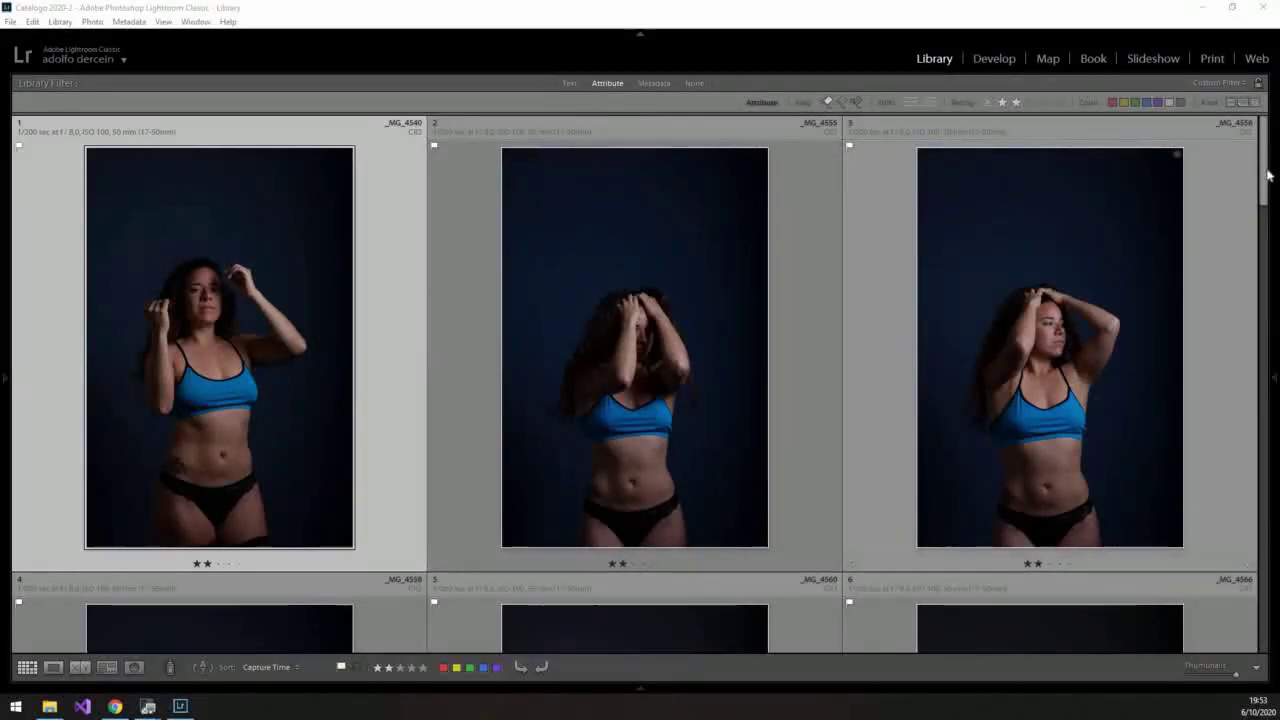
- Scroll the Library grid to show the studio portrait thumbnails starting with _MG_4540
left_click_drag(1265, 175, 1268, 560)
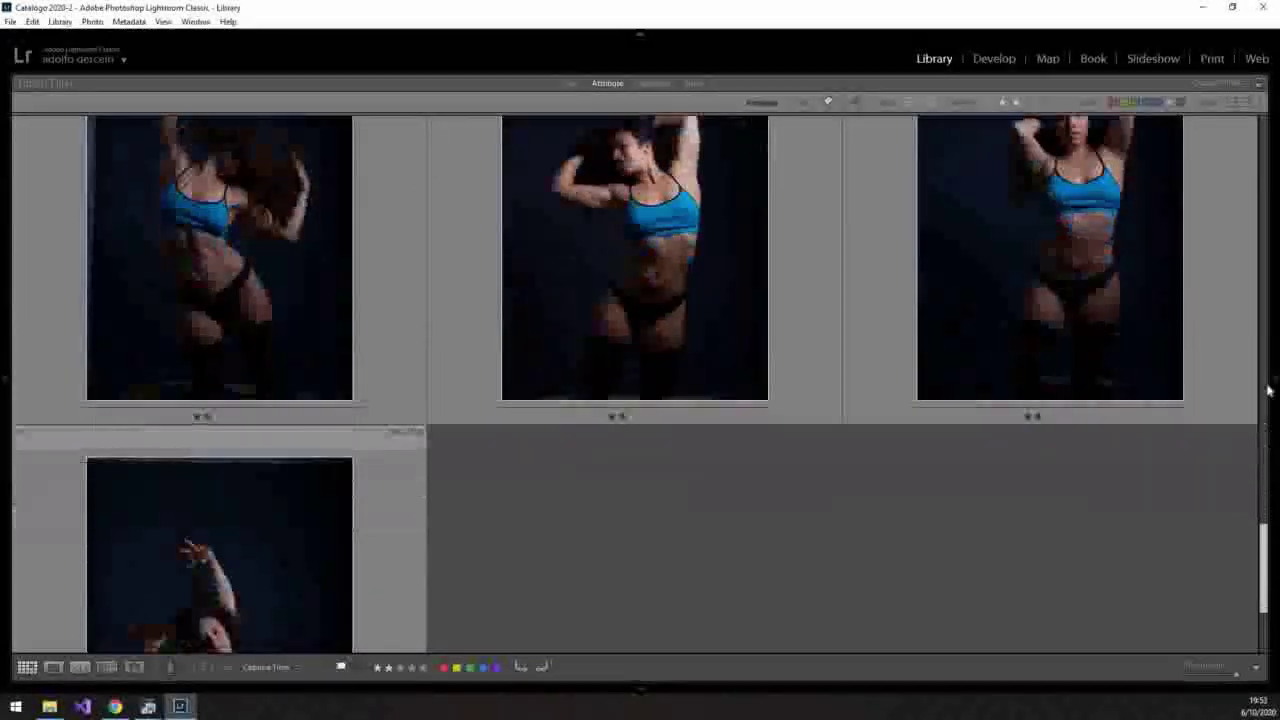
- Select every portrait-session photo with Ctrl+A, confirming Select All in the Edit menu
left_click_drag(1268, 390, 1268, 155)
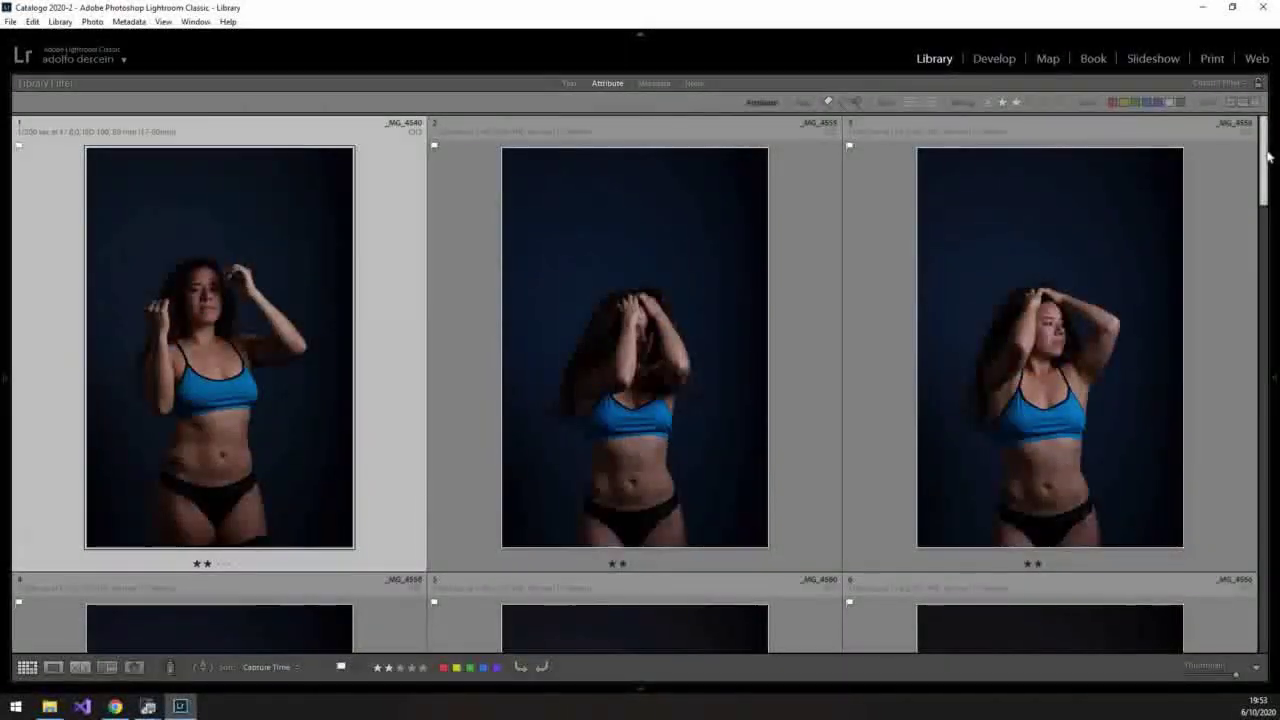
key("ctrl+a")
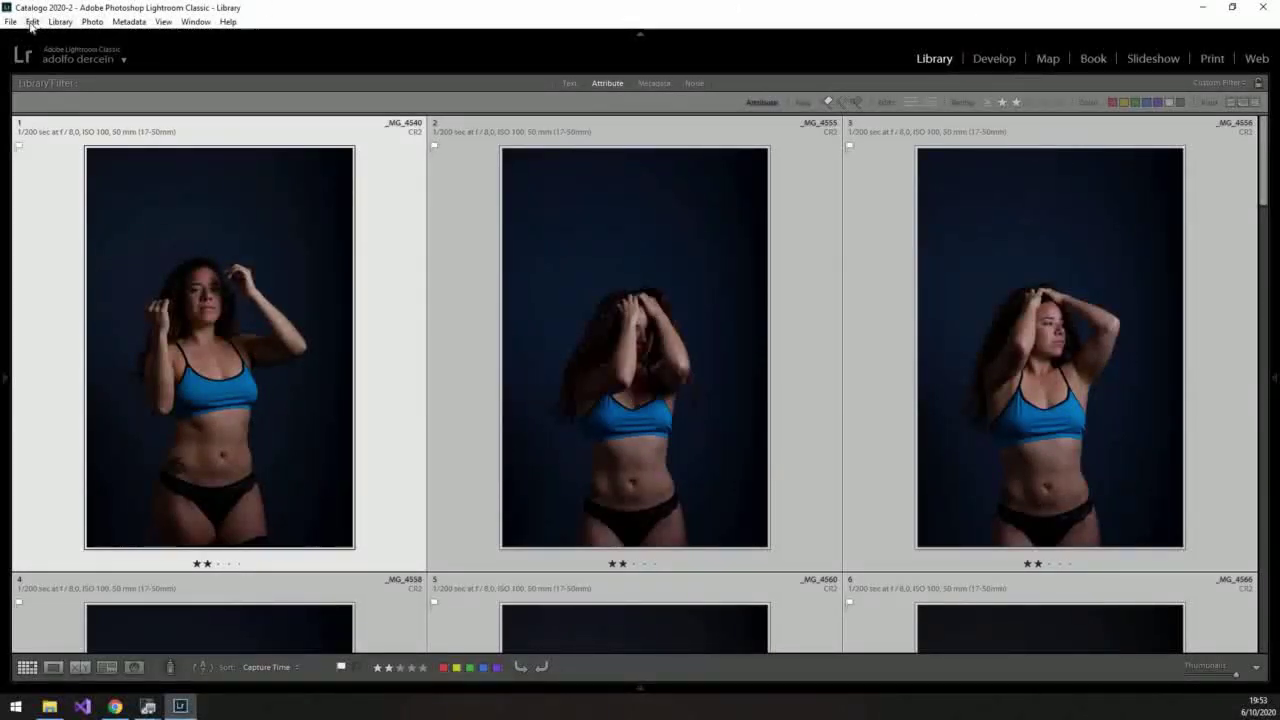
left_click(32, 21)
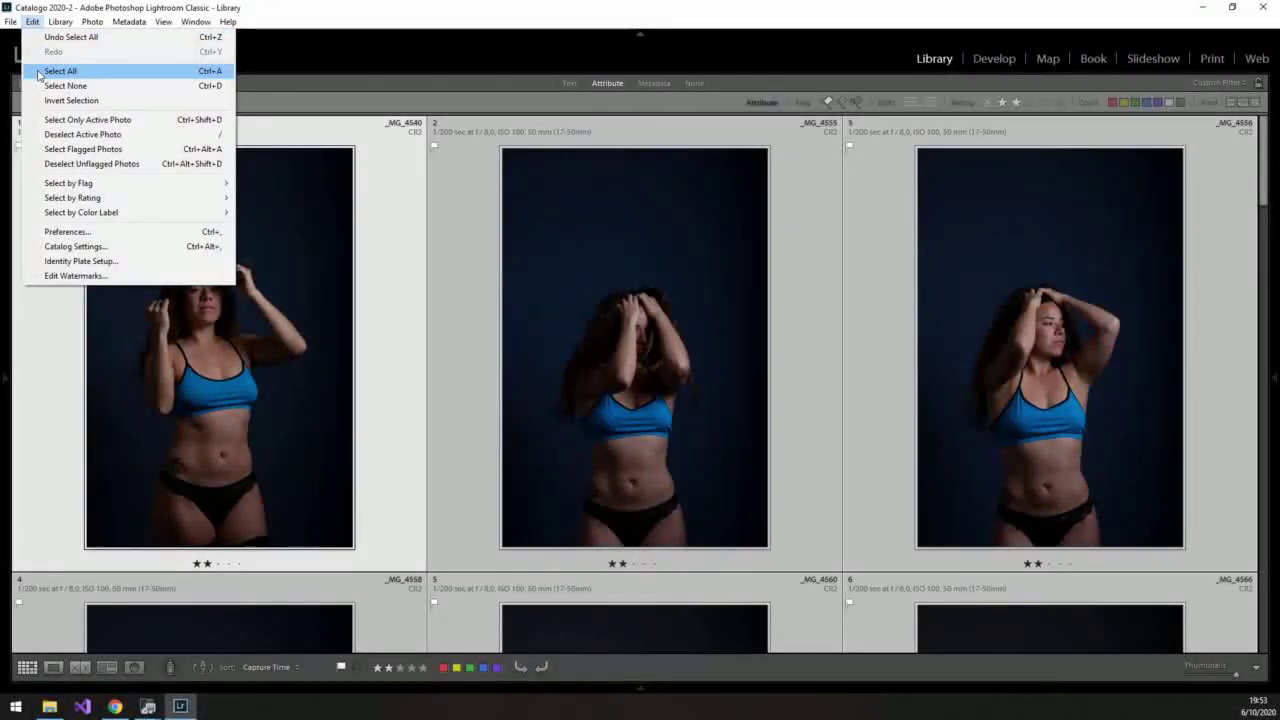
left_click(454, 236)
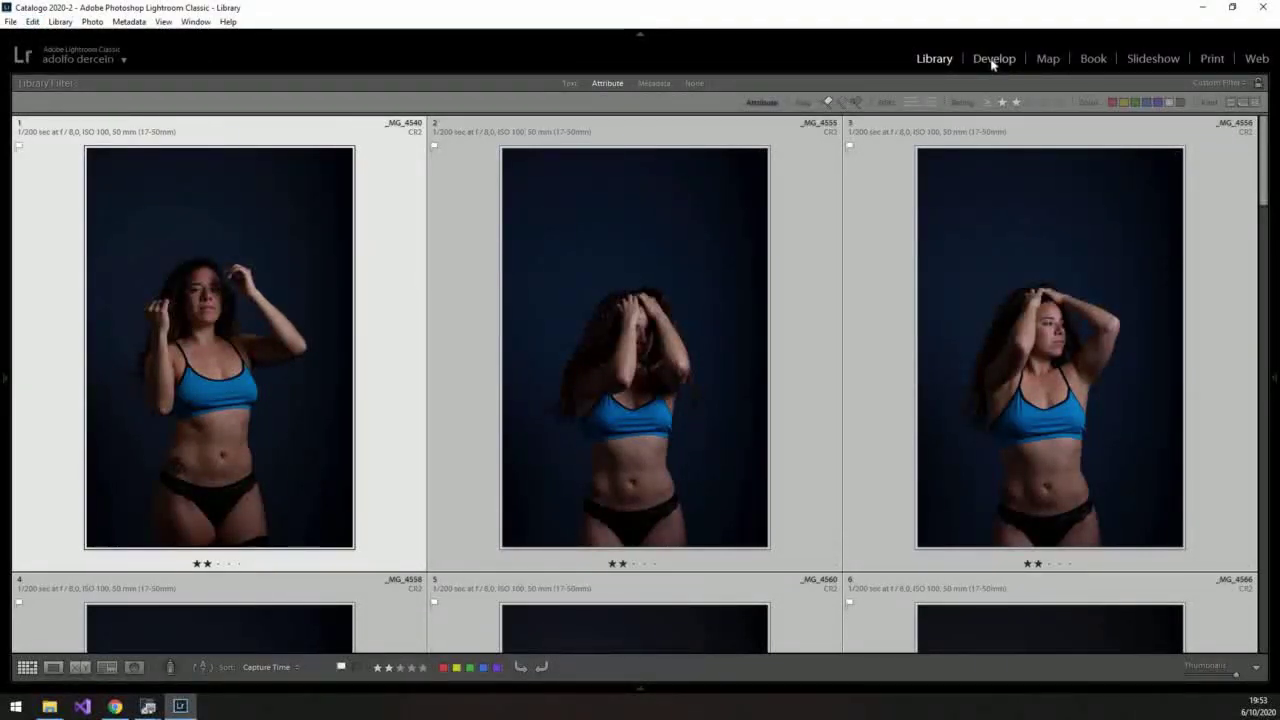
- Open _MG_4540 in Develop with Auto Sync enabled for all 19 selected photos
key("d")
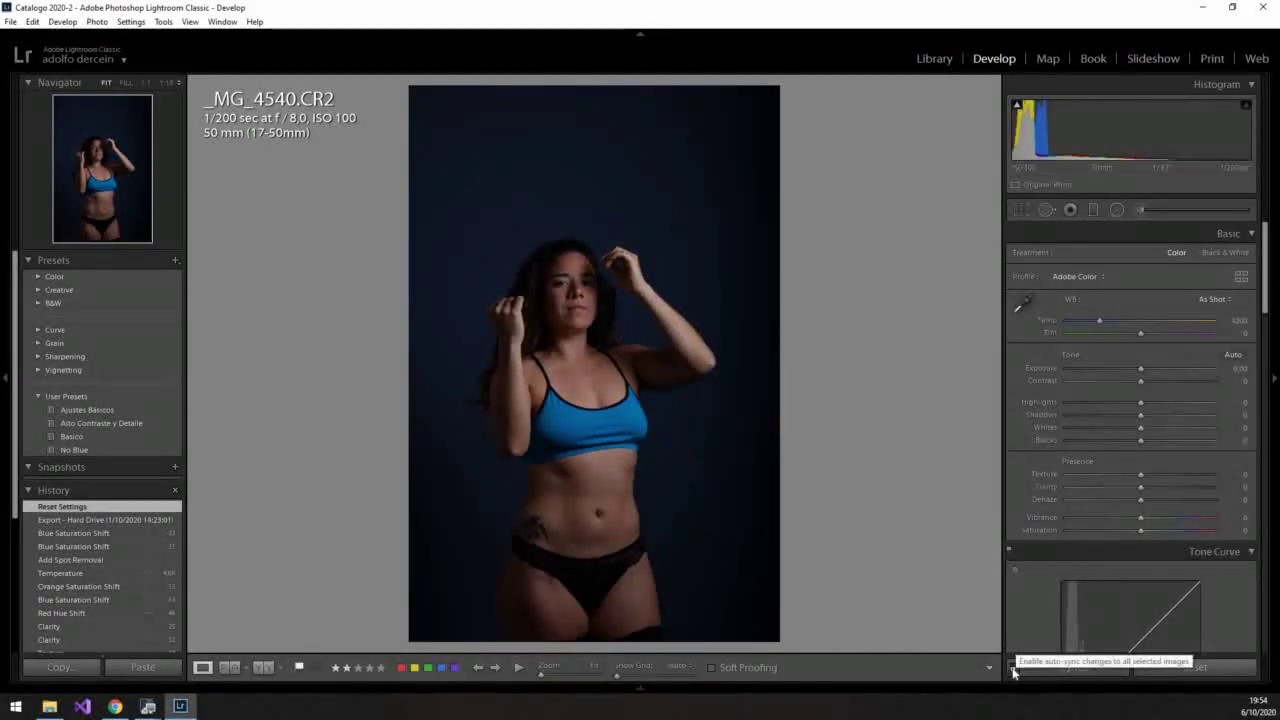
left_click(1012, 667)
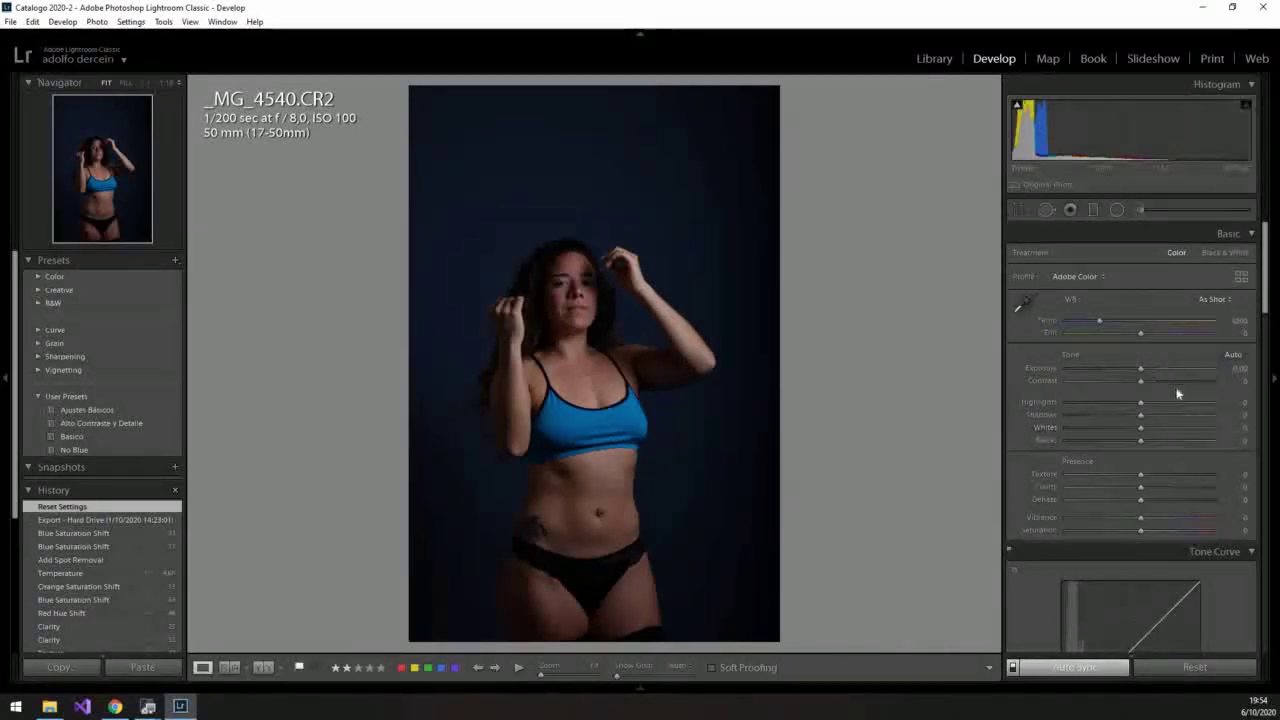
- Set Blacks to +32 and HSL saturation to Blue -45, Orange -15
left_click(1165, 440)
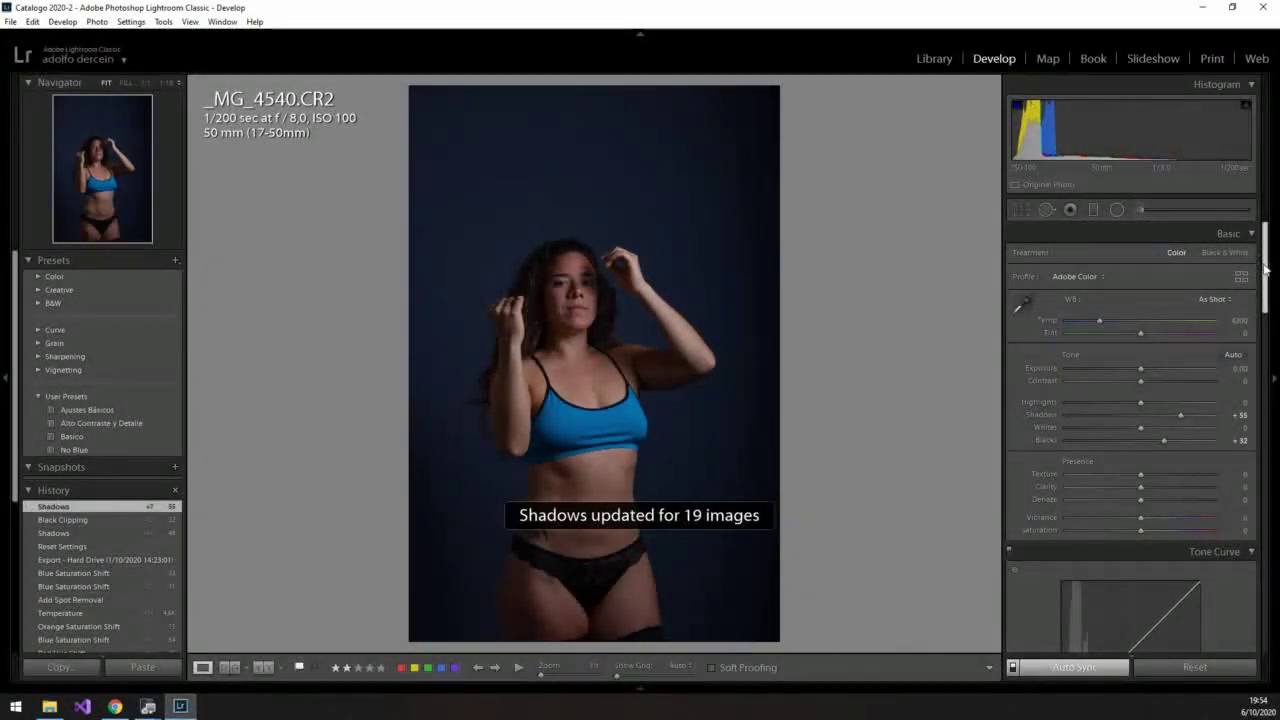
left_click_drag(1263, 258, 1266, 473)
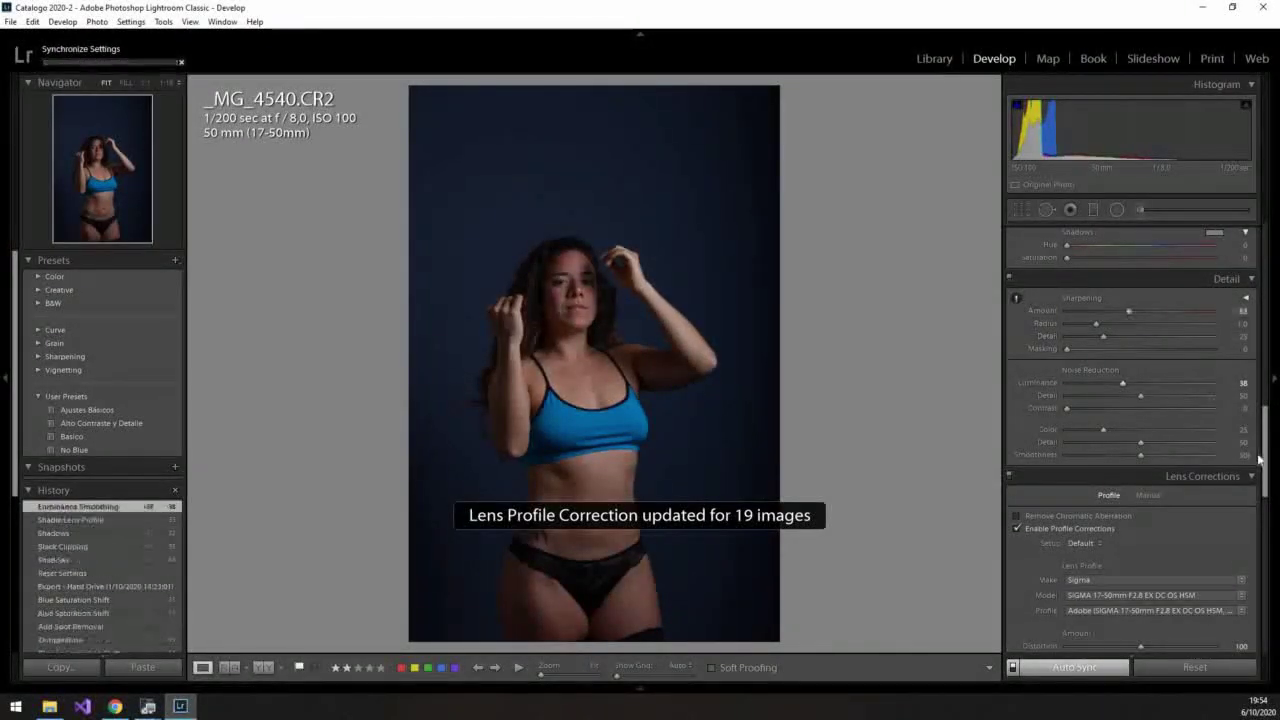
left_click_drag(1268, 415, 1266, 345)
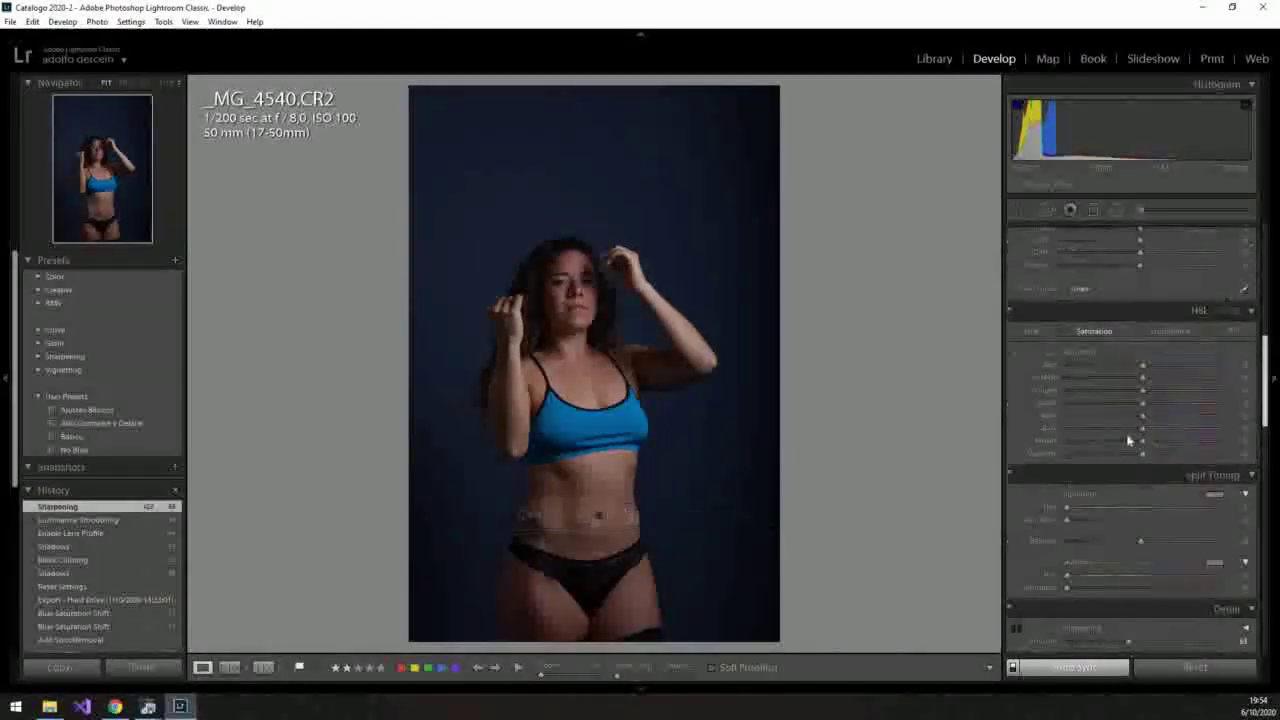
left_click(1107, 428)
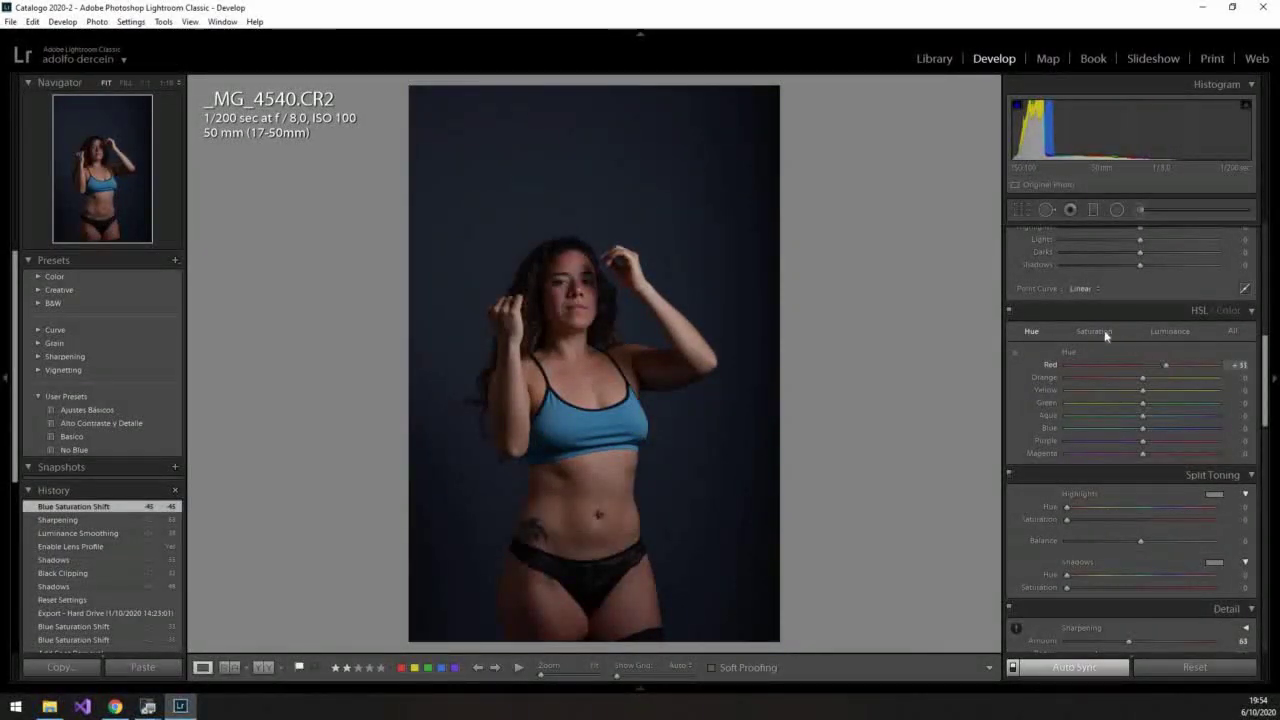
left_click(1132, 378)
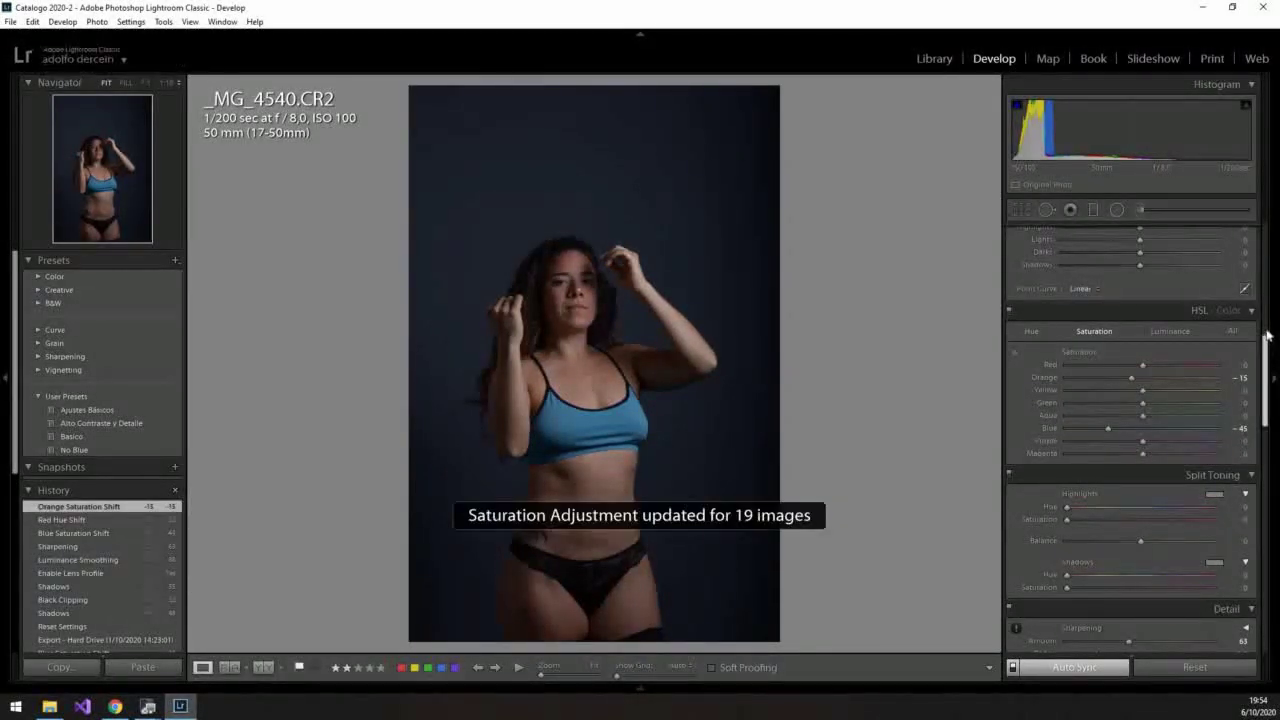
- Set Texture +49, Clarity +32 and Temperature 4851 across the synced photos
left_click_drag(1267, 400, 1266, 300)
left_click(1178, 418)
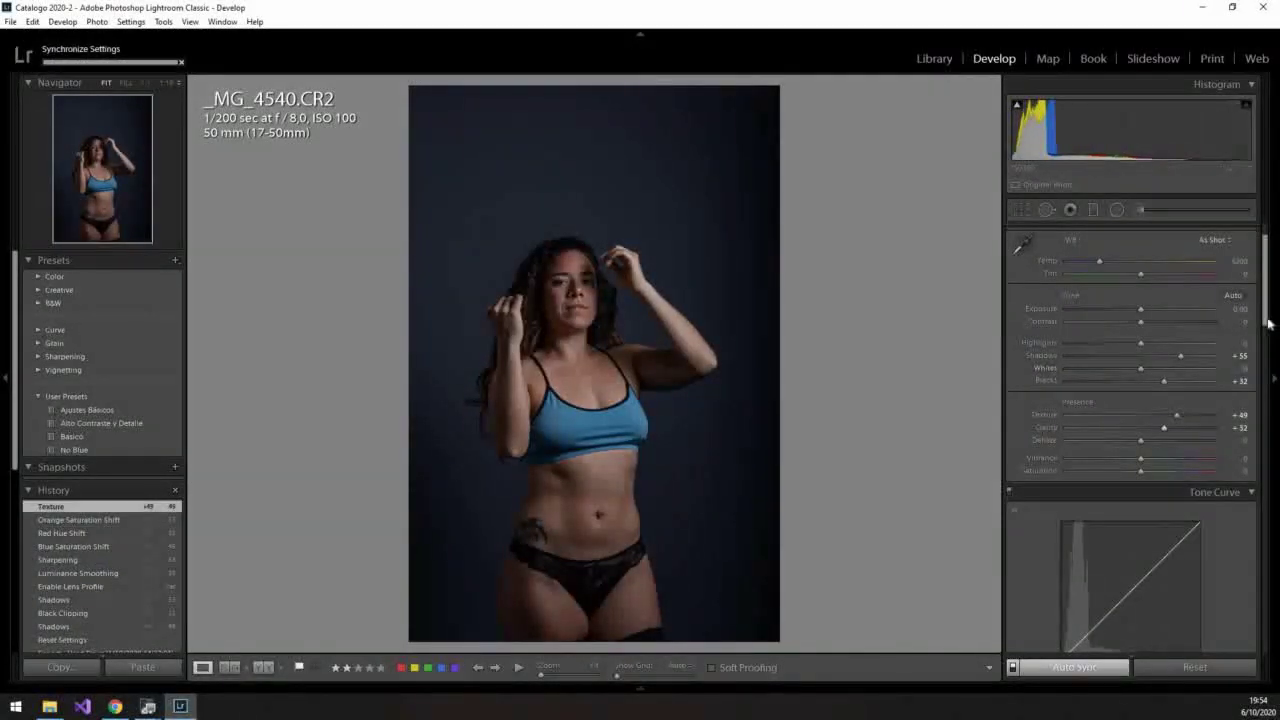
scroll(1180, 300, "up", 1)
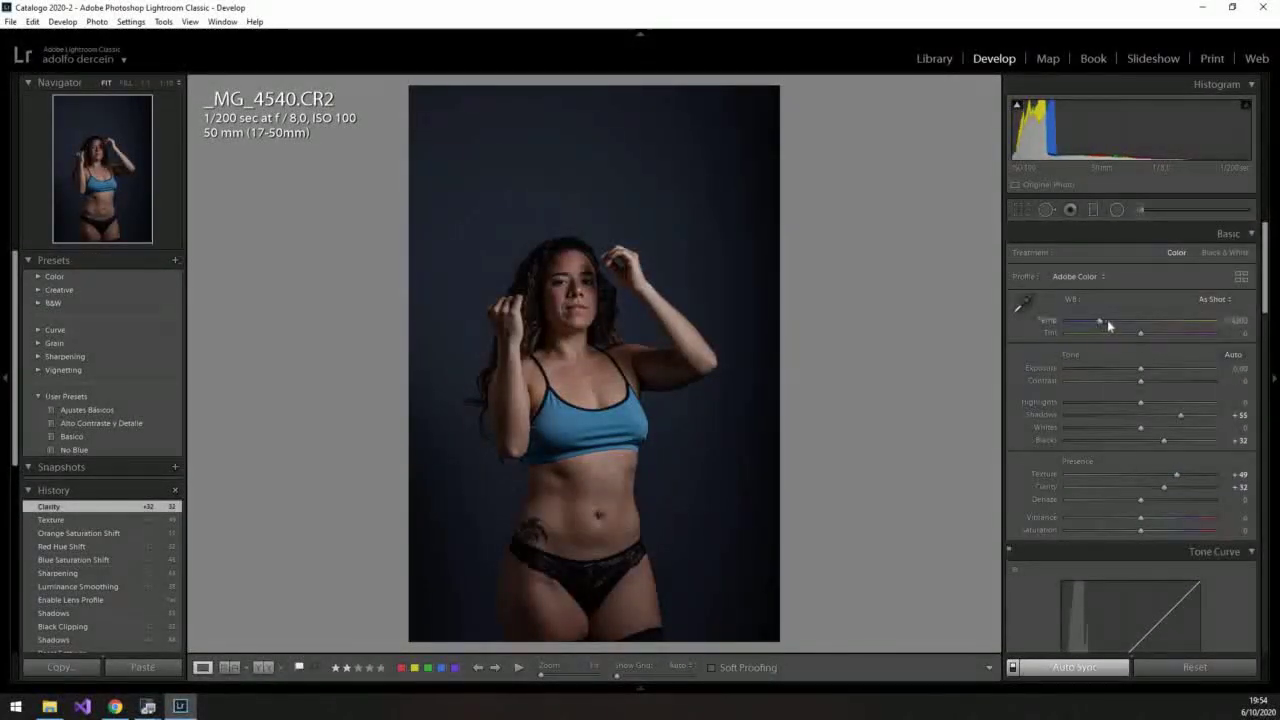
left_click(1111, 325)
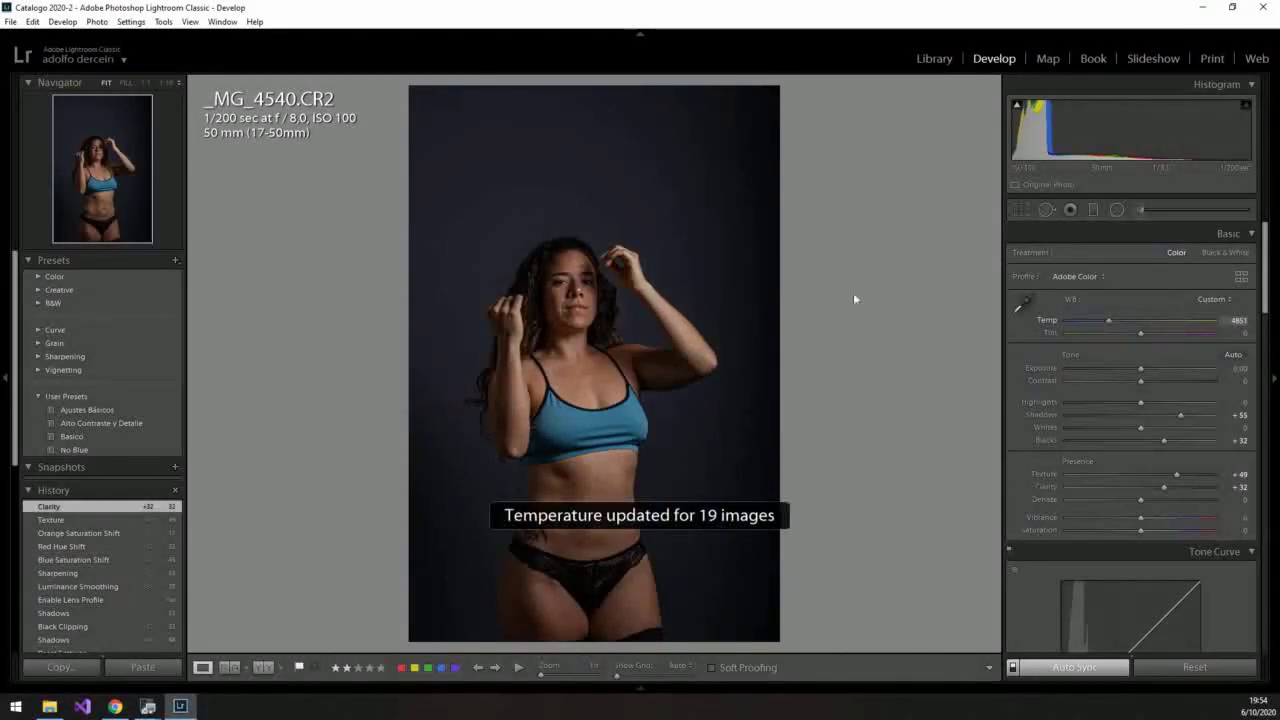
left_click(937, 62)
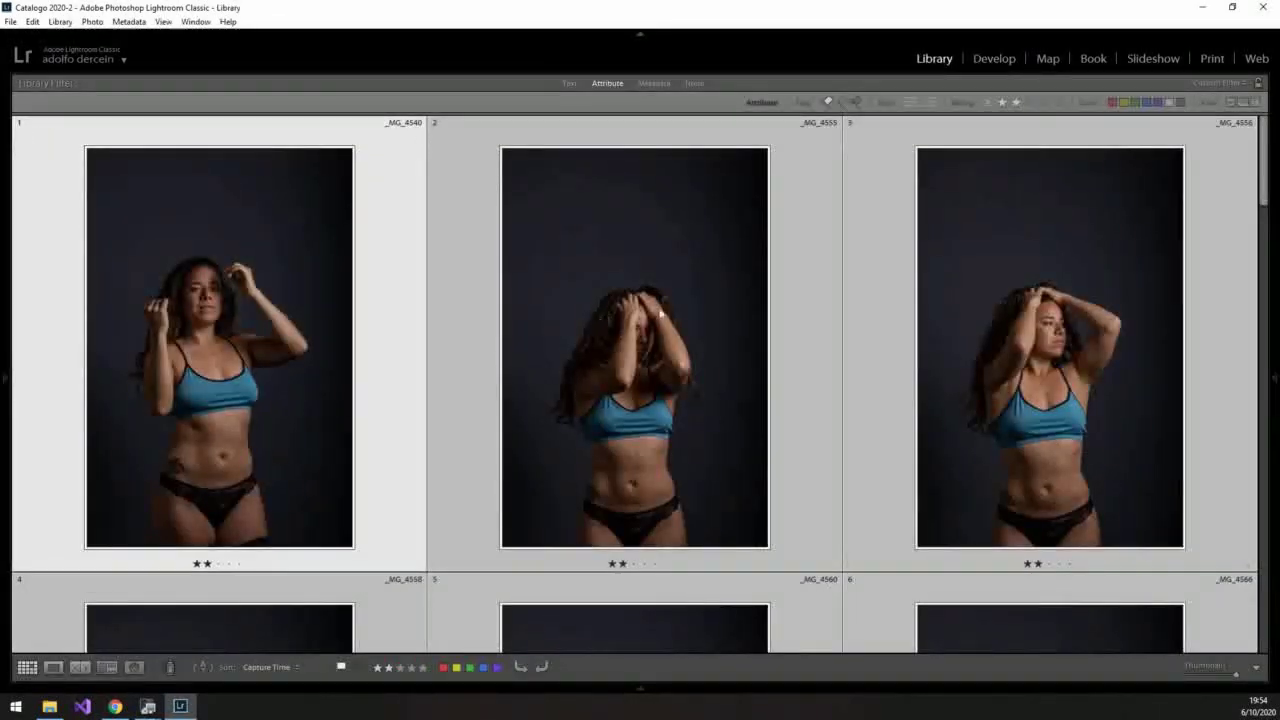
- Select only _MG_4555 and view it large in Loupe view
left_click(652, 348)
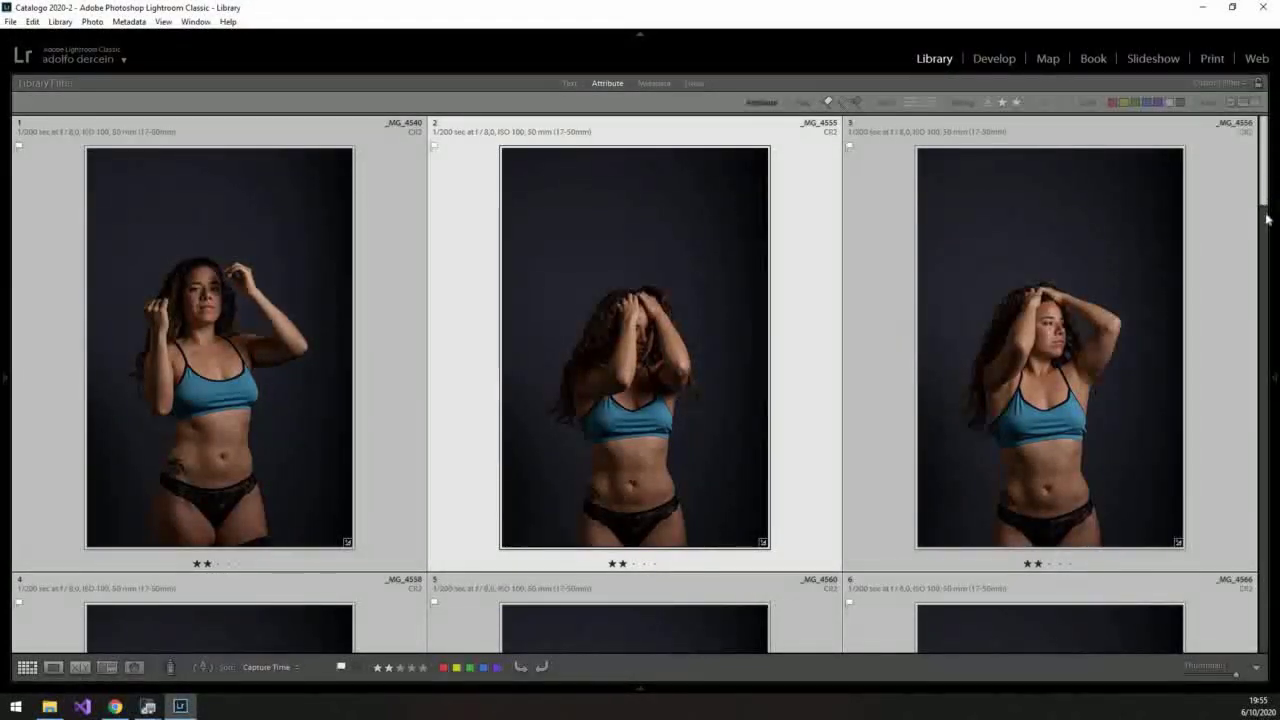
mouse_move(1267, 218)
left_mouse_down()
mouse_move(1267, 595)
mouse_move(1265, 170)
left_mouse_up()
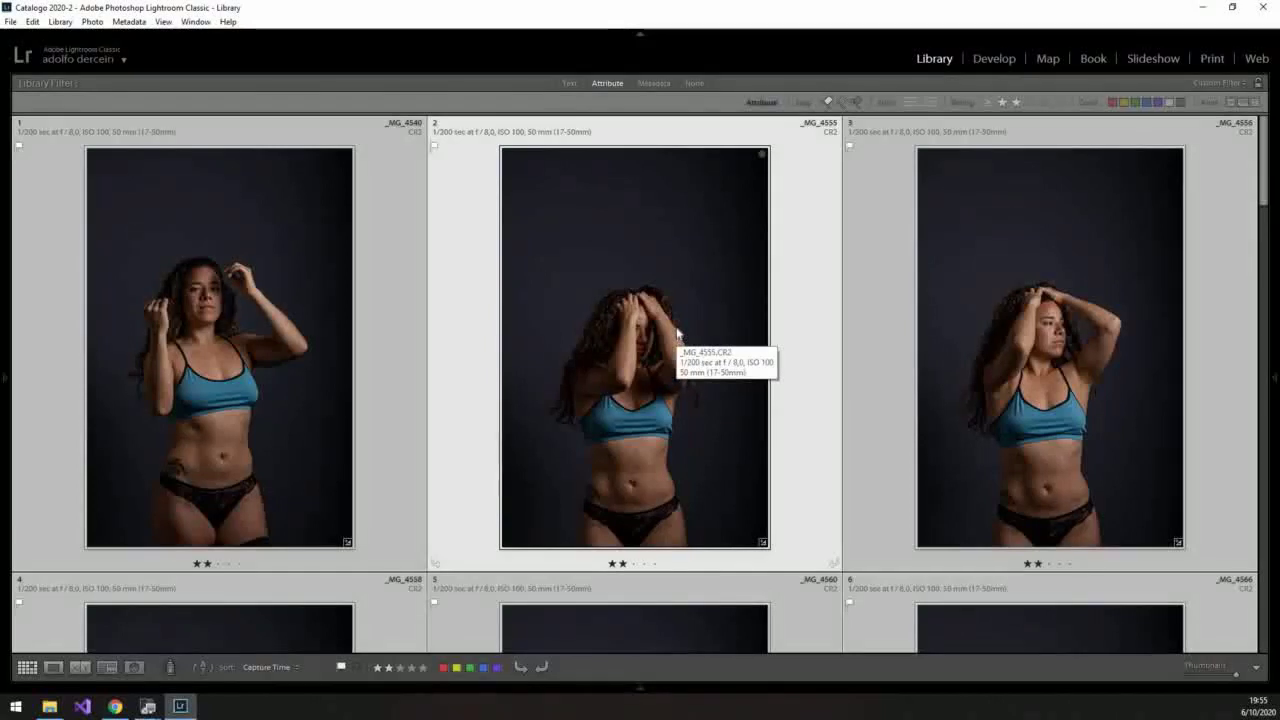
key("e")
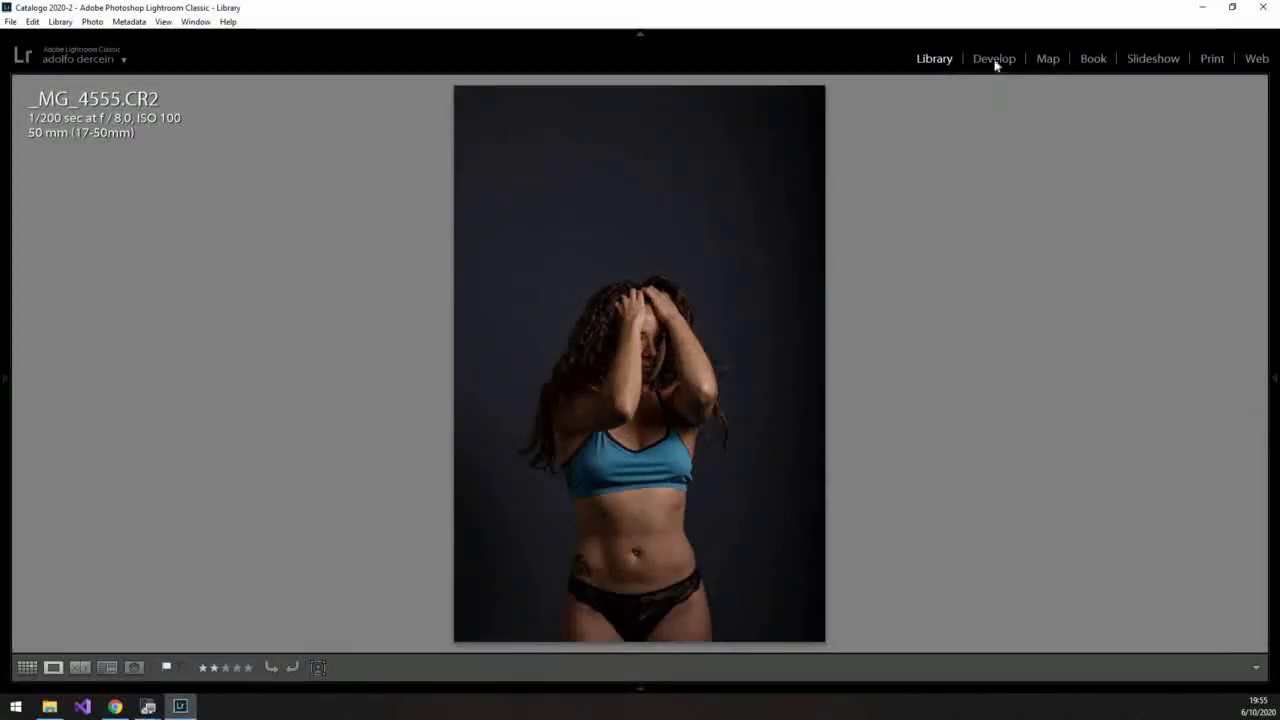
- Brighten _MG_4555 alone to Exposure +0.39, then advance to _MG_4556
key("d")
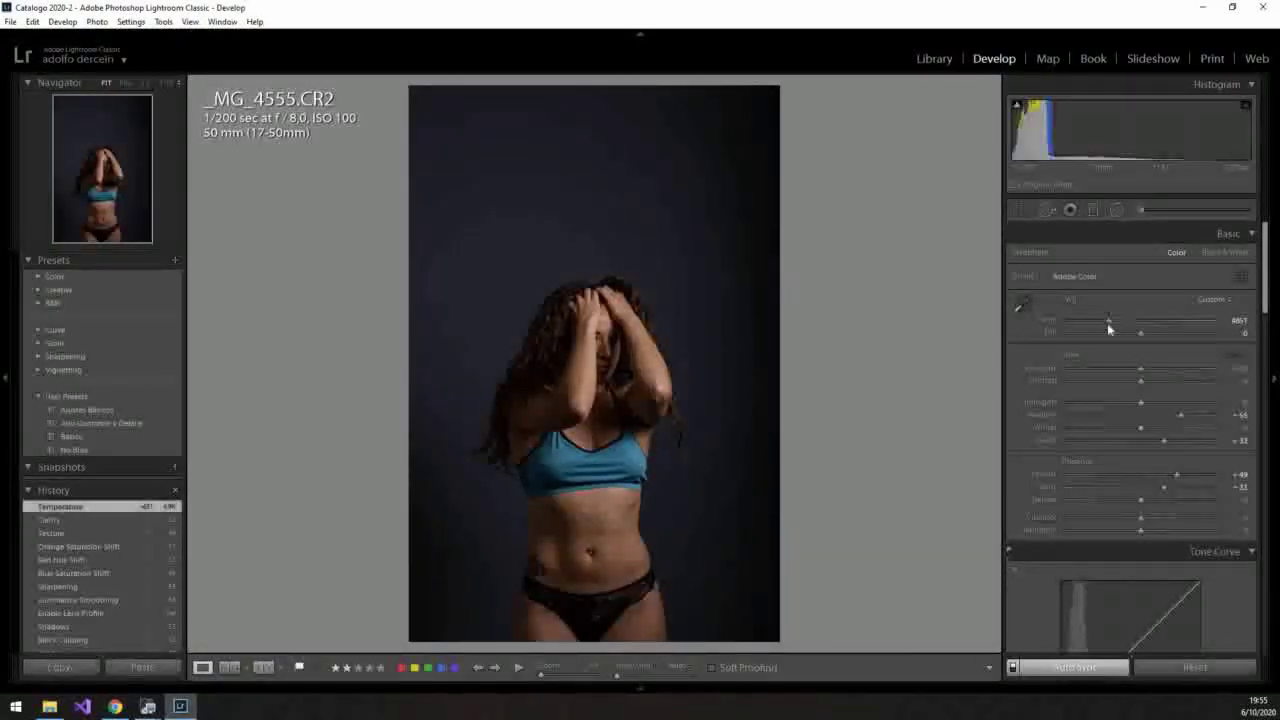
left_click(1145, 368)
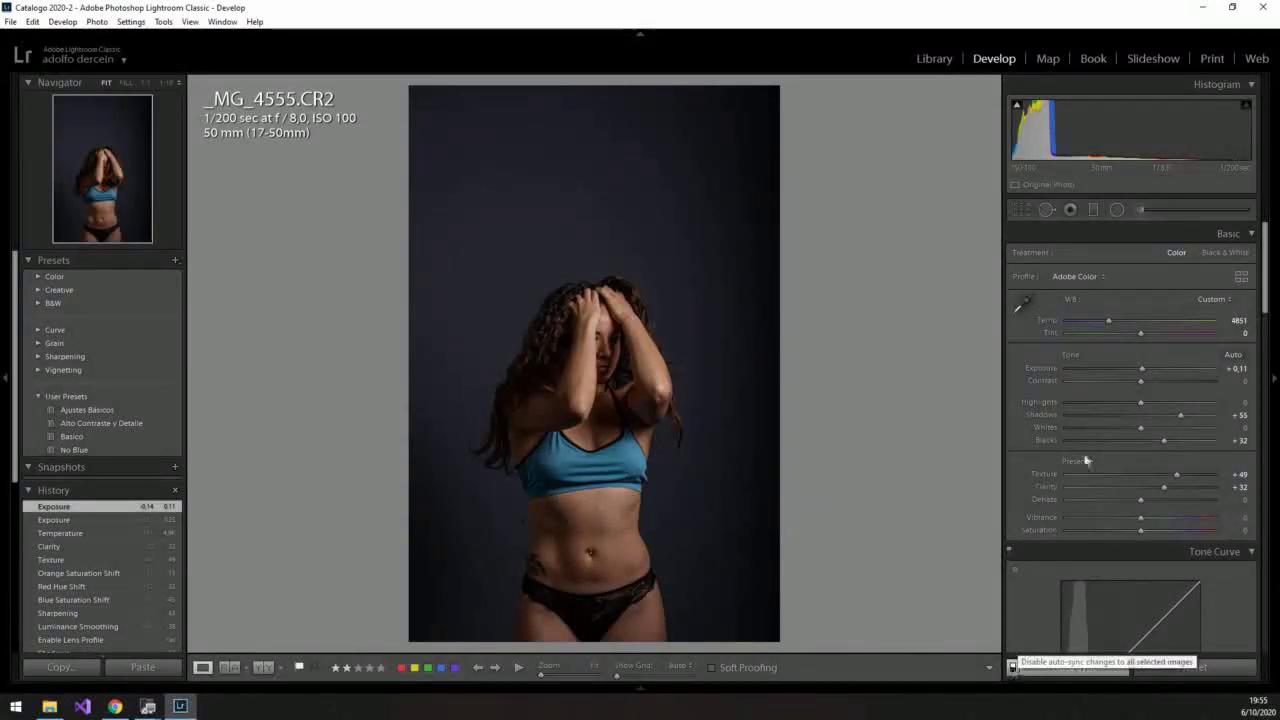
left_click_drag(1143, 368, 1147, 369)
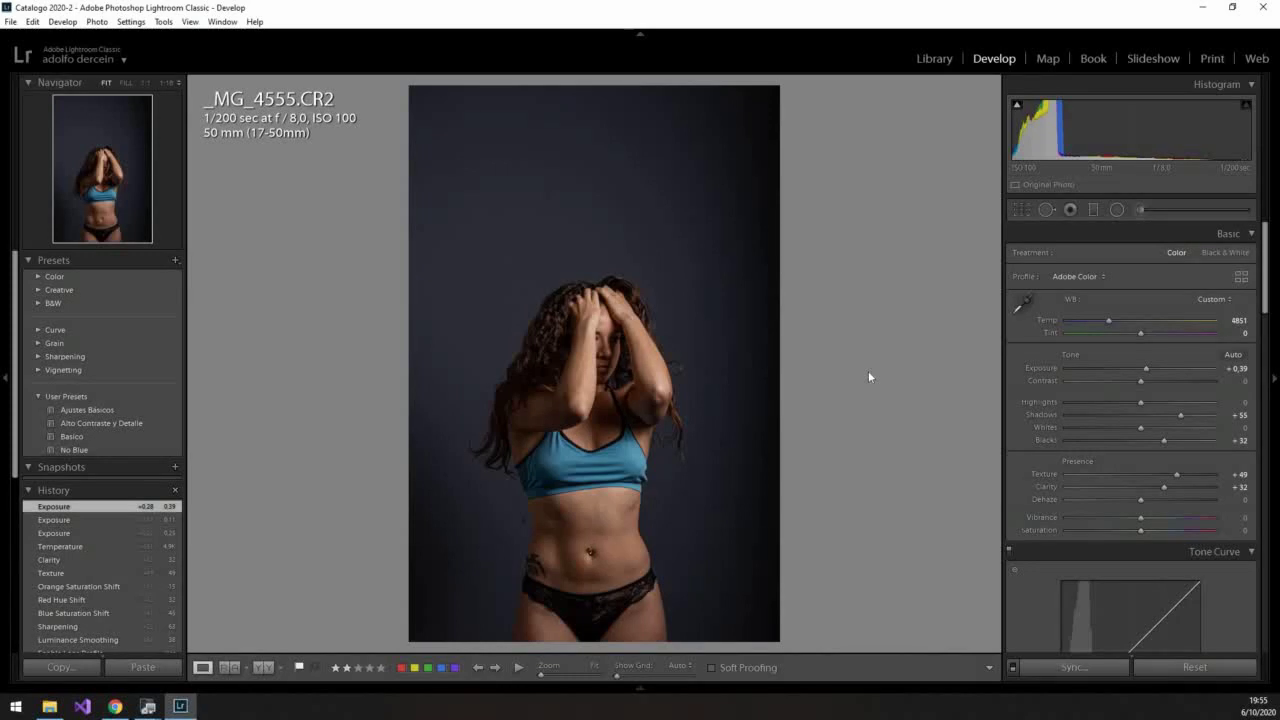
key("Right")
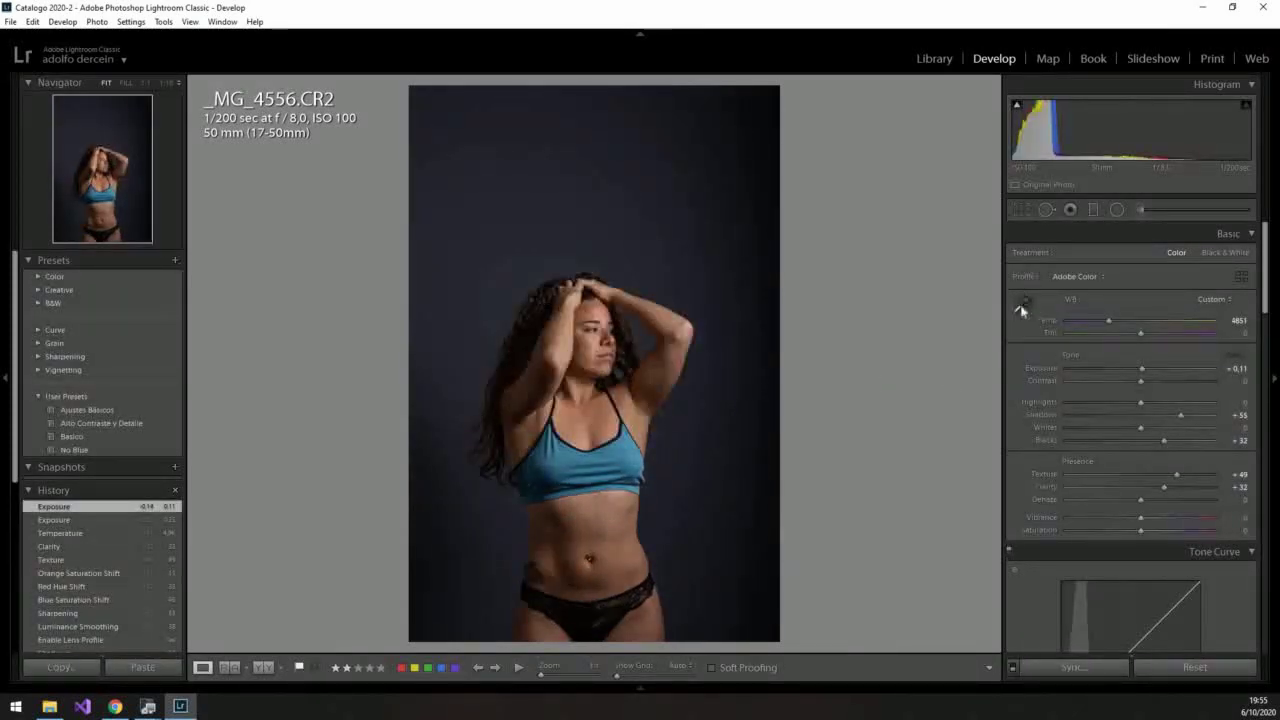
- Crop _MG_4556 tighter around the model
key("r")
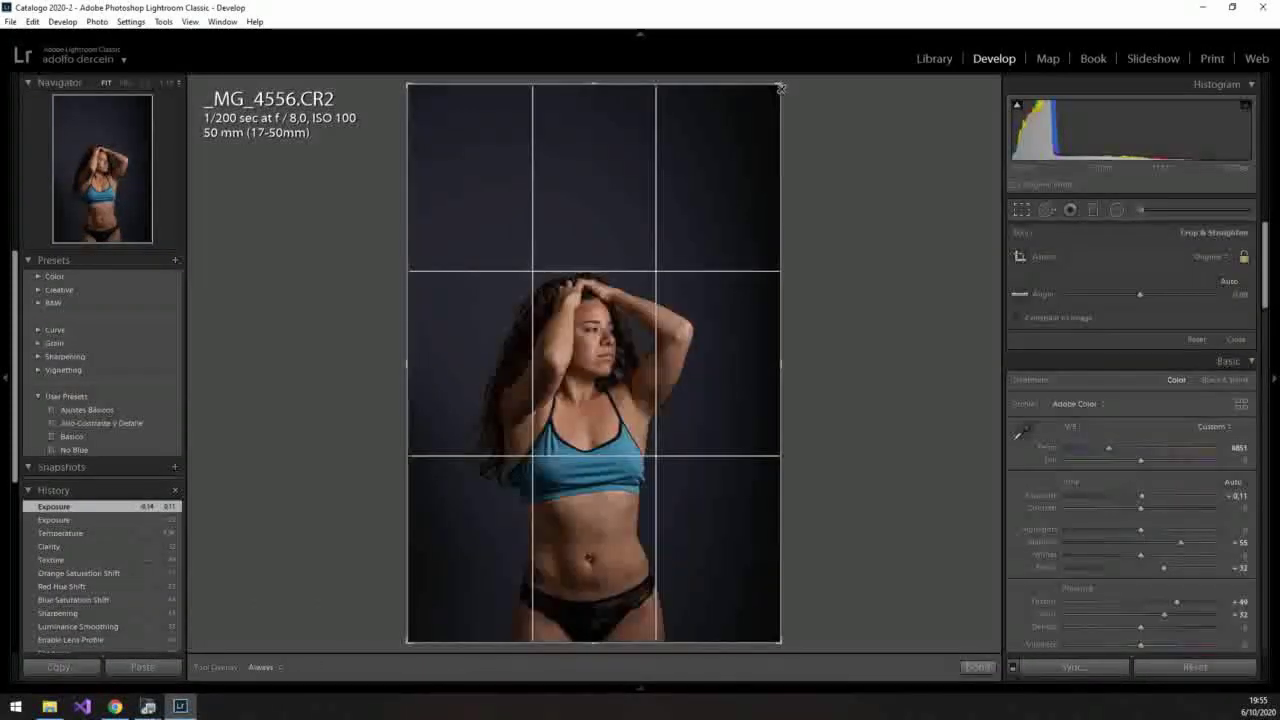
key("Right")
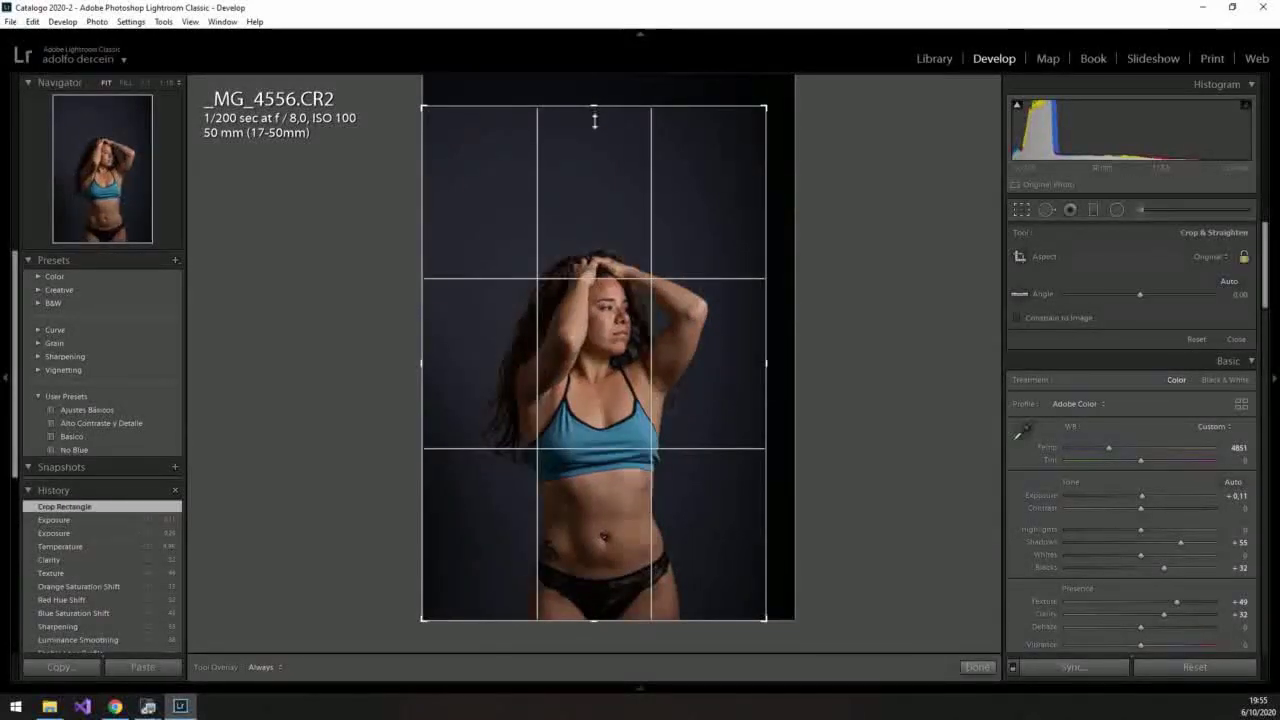
left_click(977, 667)
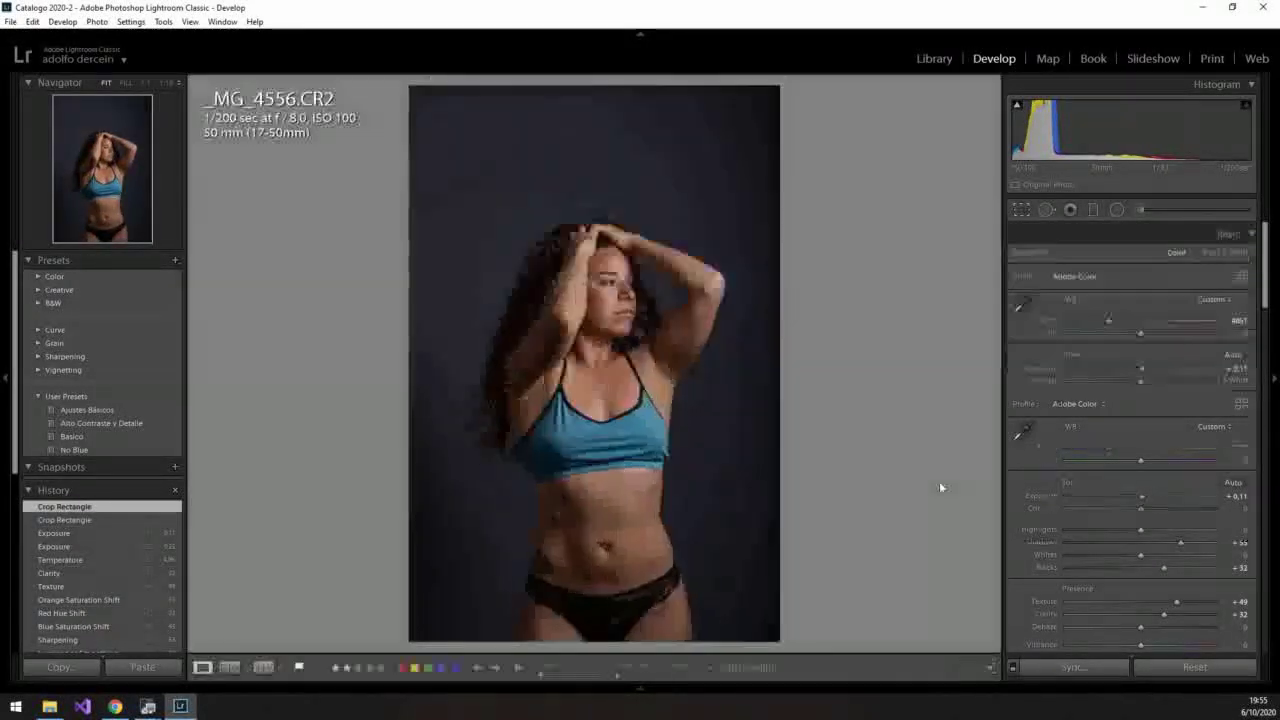
key("Right")
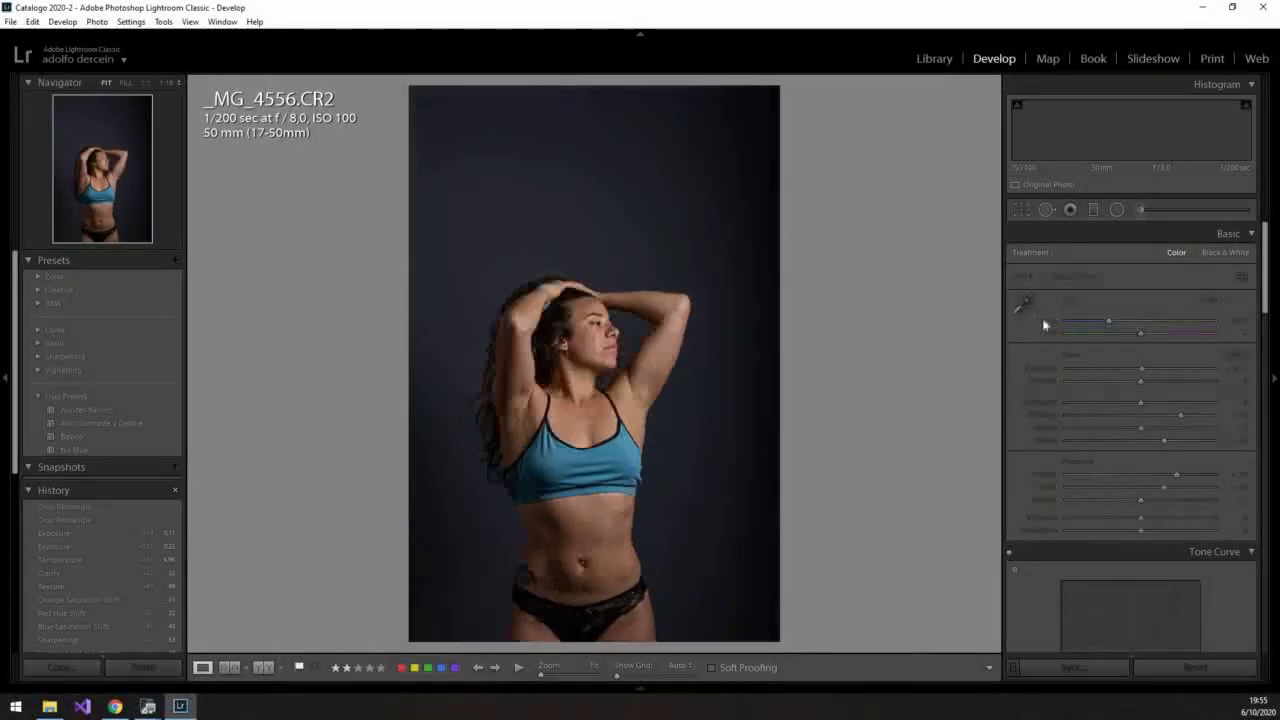
- Crop _MG_4558 tighter around the model, trimming the top and sides
left_click(1020, 210)
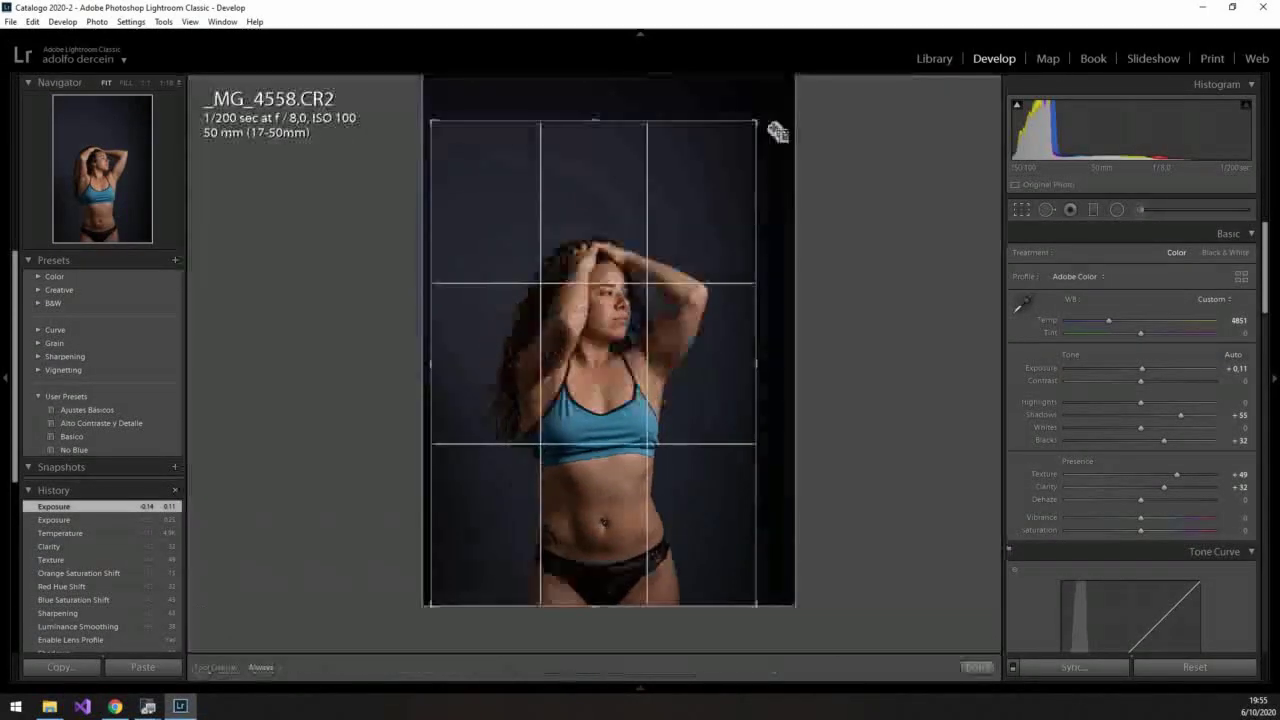
left_click_drag(772, 107, 755, 123)
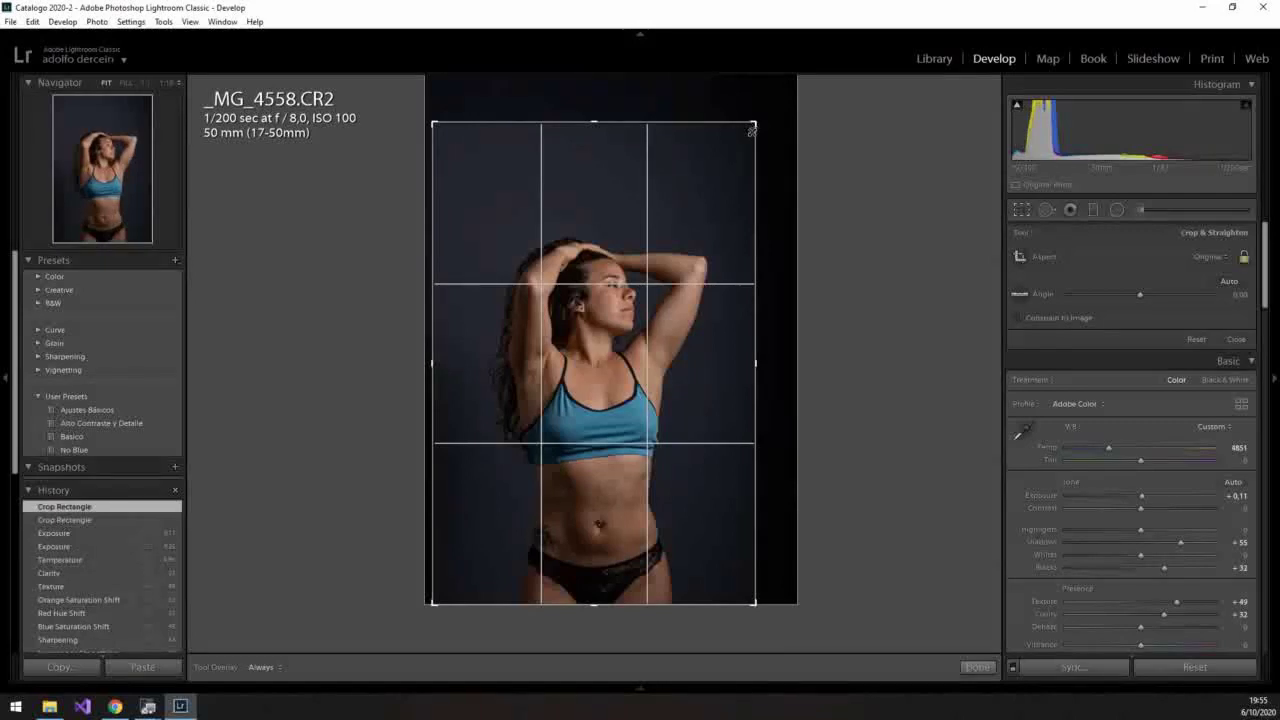
left_click_drag(752, 129, 748, 131)
left_click(980, 667)
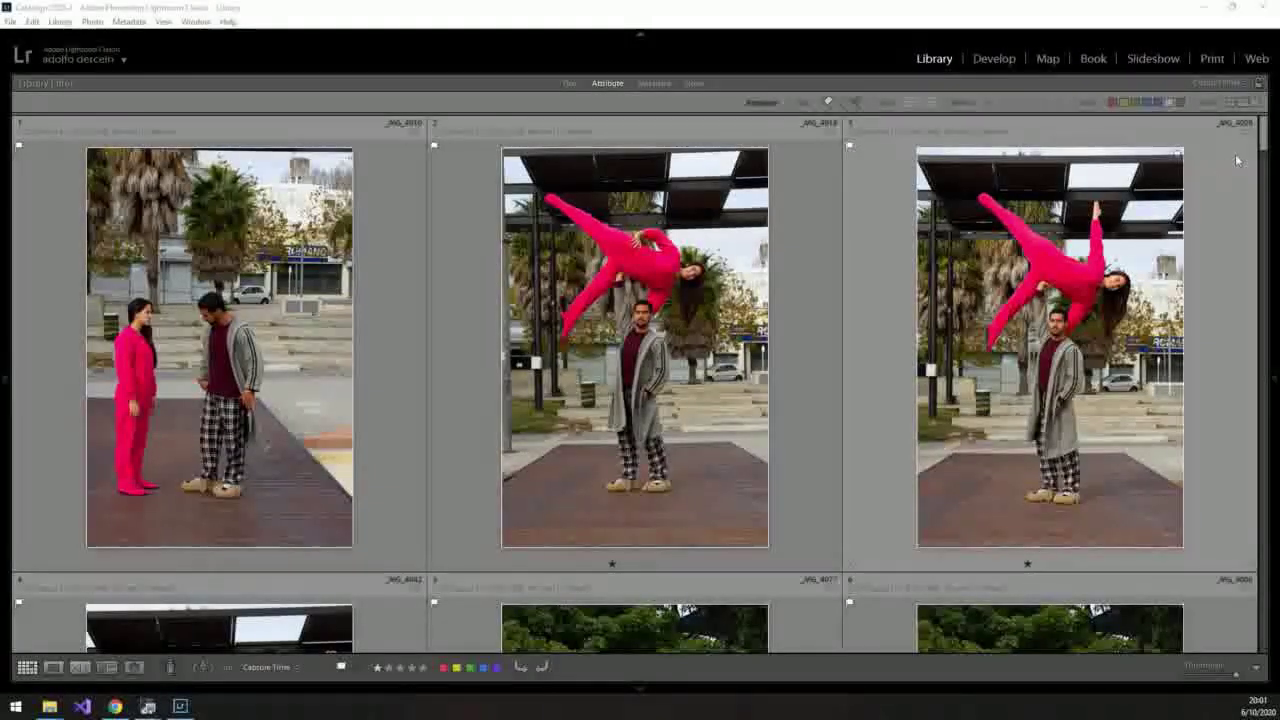
- Find _MG_4019 of the woman in pink in the outdoor series and open it in Develop
left_click_drag(1266, 157, 1265, 245)
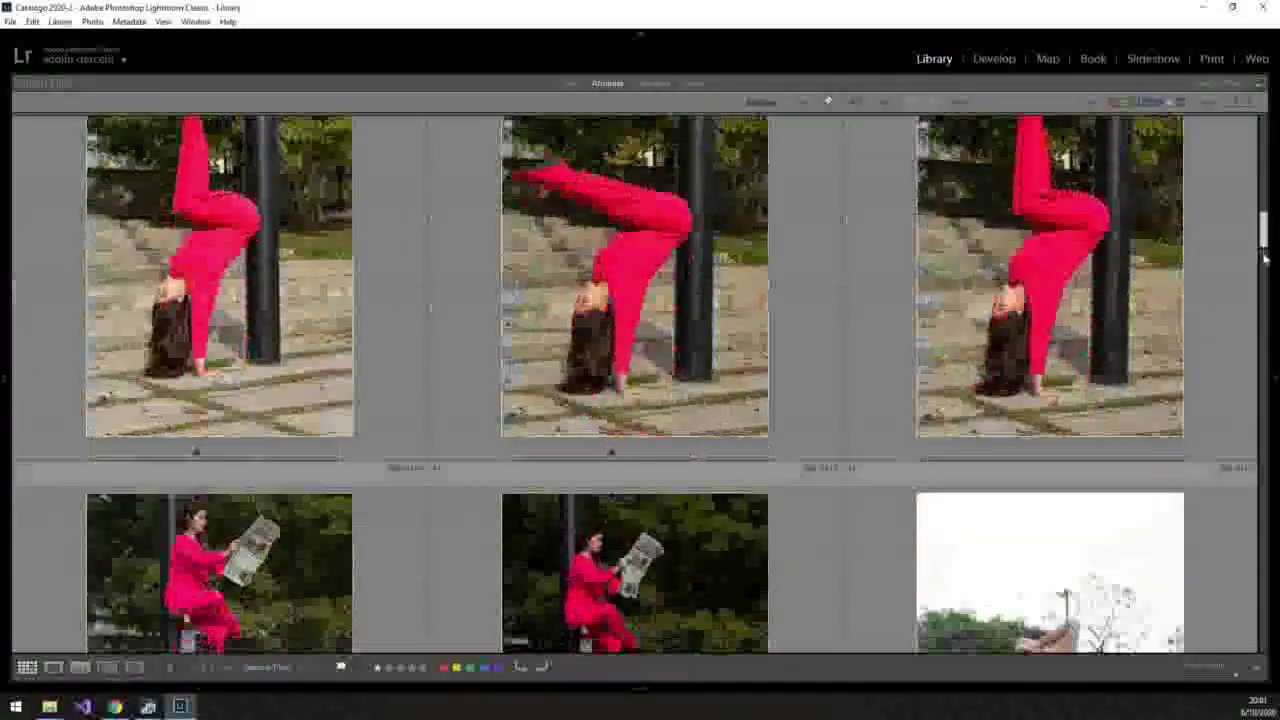
mouse_move(1264, 258)
left_mouse_down()
mouse_move(1264, 290)
mouse_move(1264, 185)
mouse_move(1262, 245)
left_mouse_up()
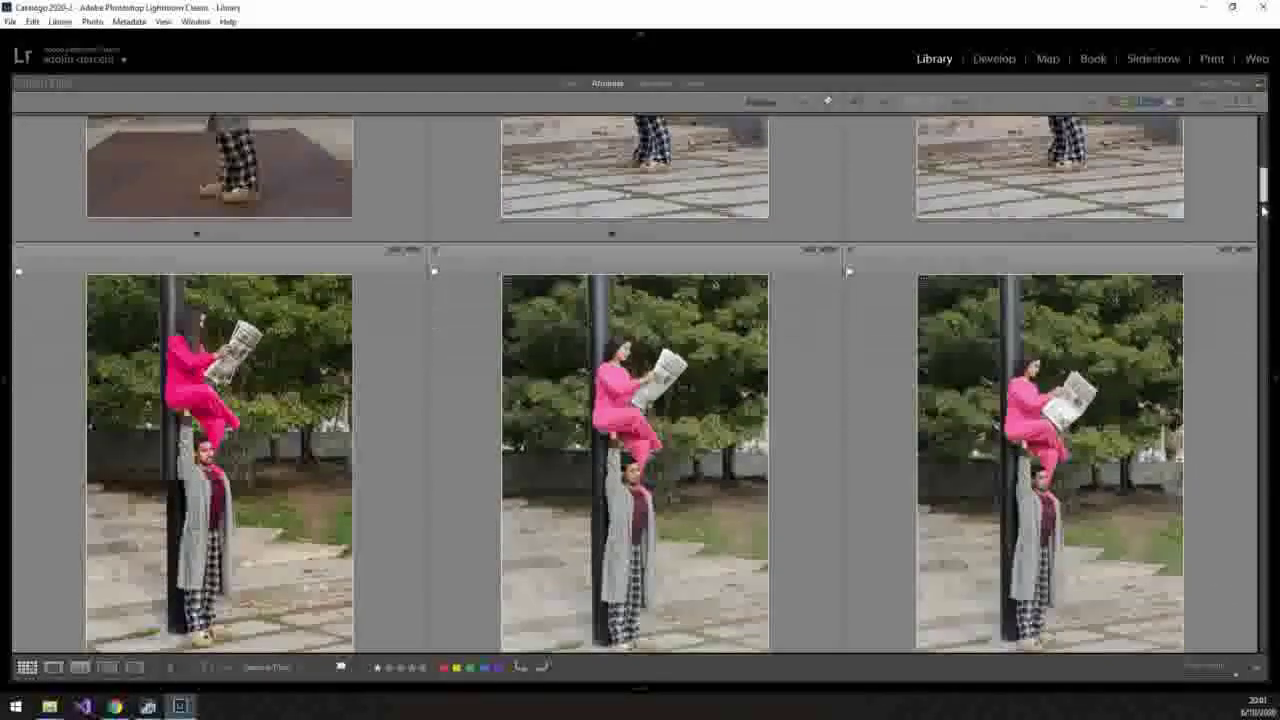
scroll(1082, 268, "down", 2)
scroll(1082, 268, "down", 2)
scroll(1082, 268, "down", 2)
scroll(1082, 268, "down", 2)
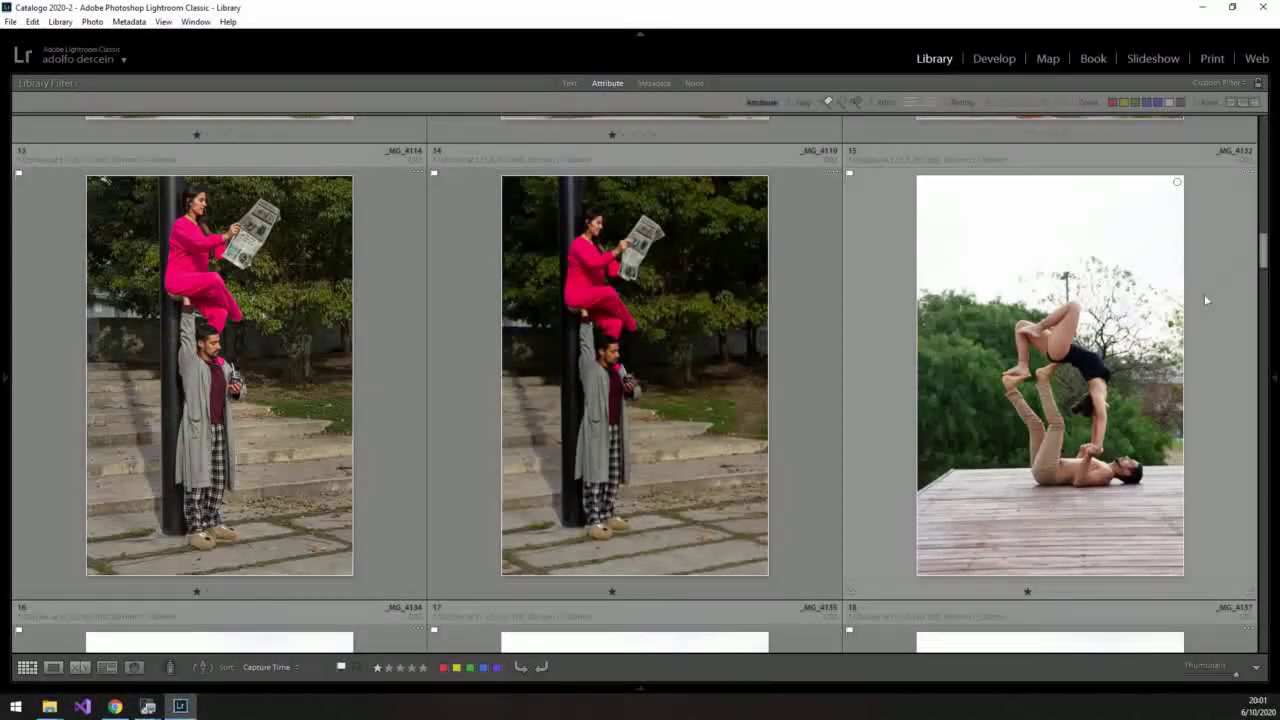
scroll(1263, 260, "down", 1)
left_click_drag(1263, 260, 1263, 287)
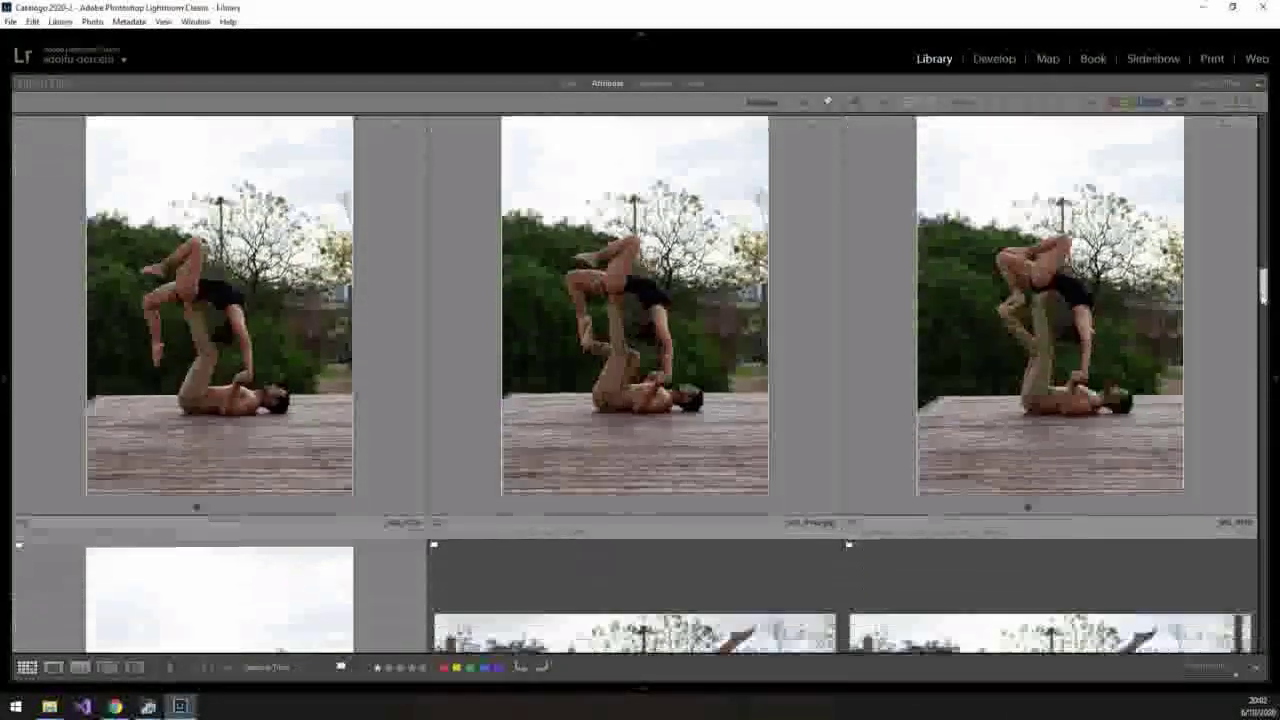
left_click_drag(1263, 287, 1265, 405)
scroll(1265, 405, "down", 2)
scroll(1265, 395, "down", 2)
scroll(1265, 385, "down", 2)
scroll(1266, 375, "down", 2)
left_click_drag(1265, 375, 1265, 137)
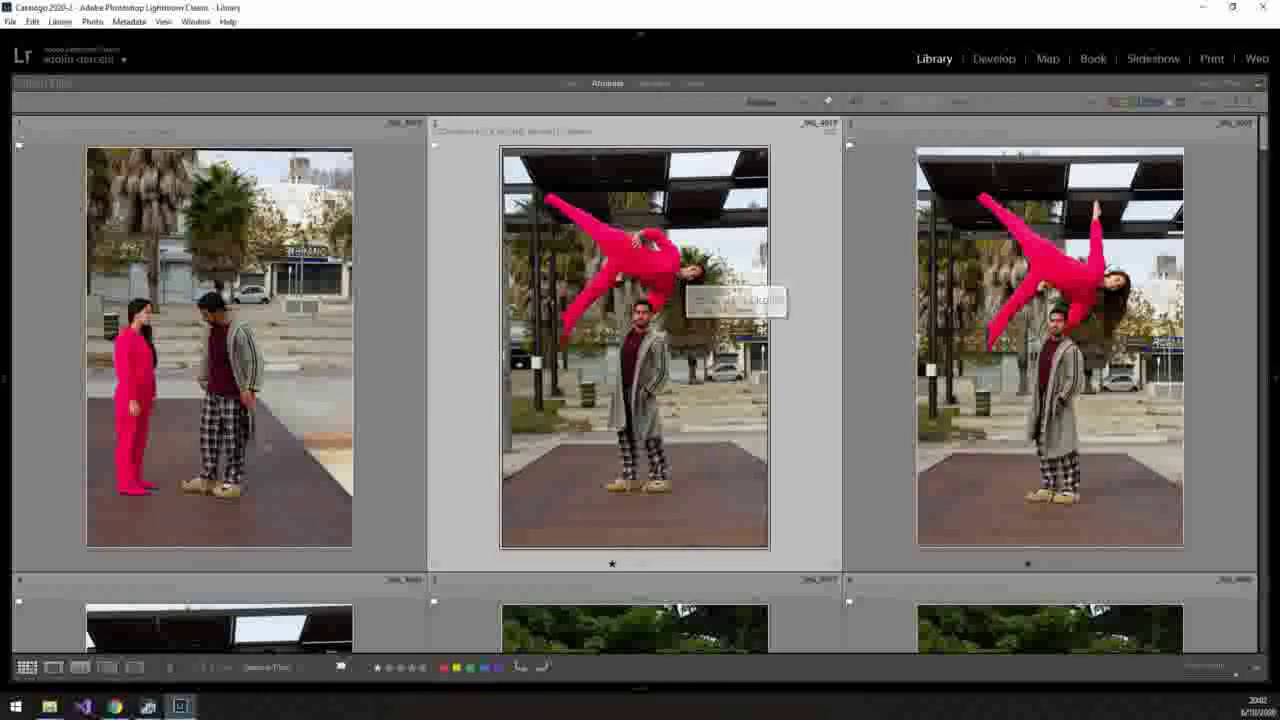
double_click(690, 282)
left_click(978, 62)
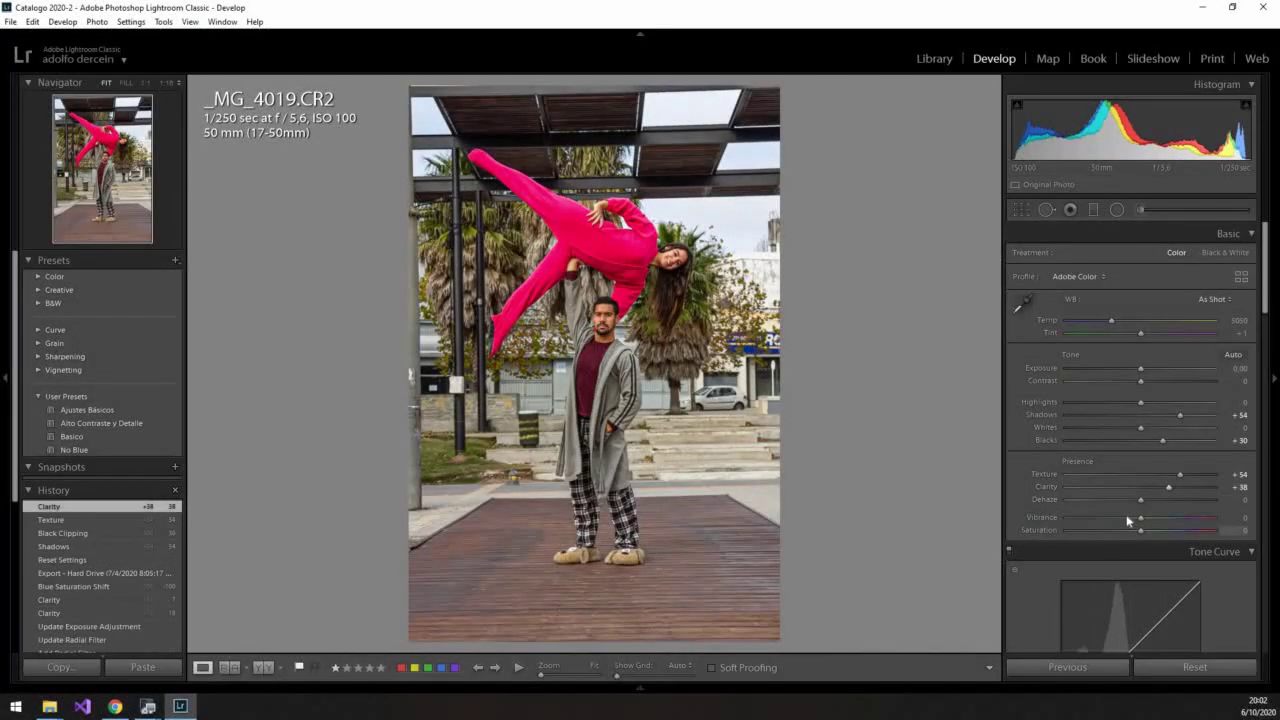
- Give _MG_4019 Vibrance -22, Temperature 5394 and Contrast +11
left_click_drag(1127, 520, 1125, 521)
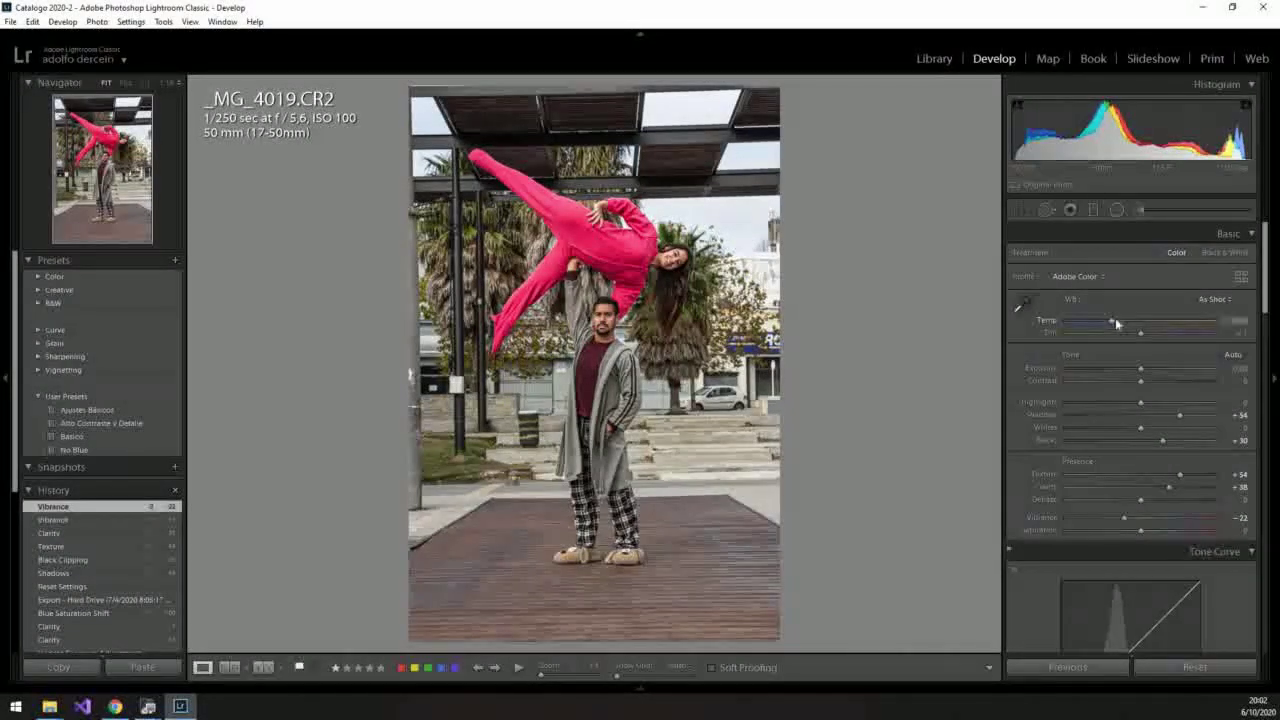
left_click_drag(1119, 324, 1115, 324)
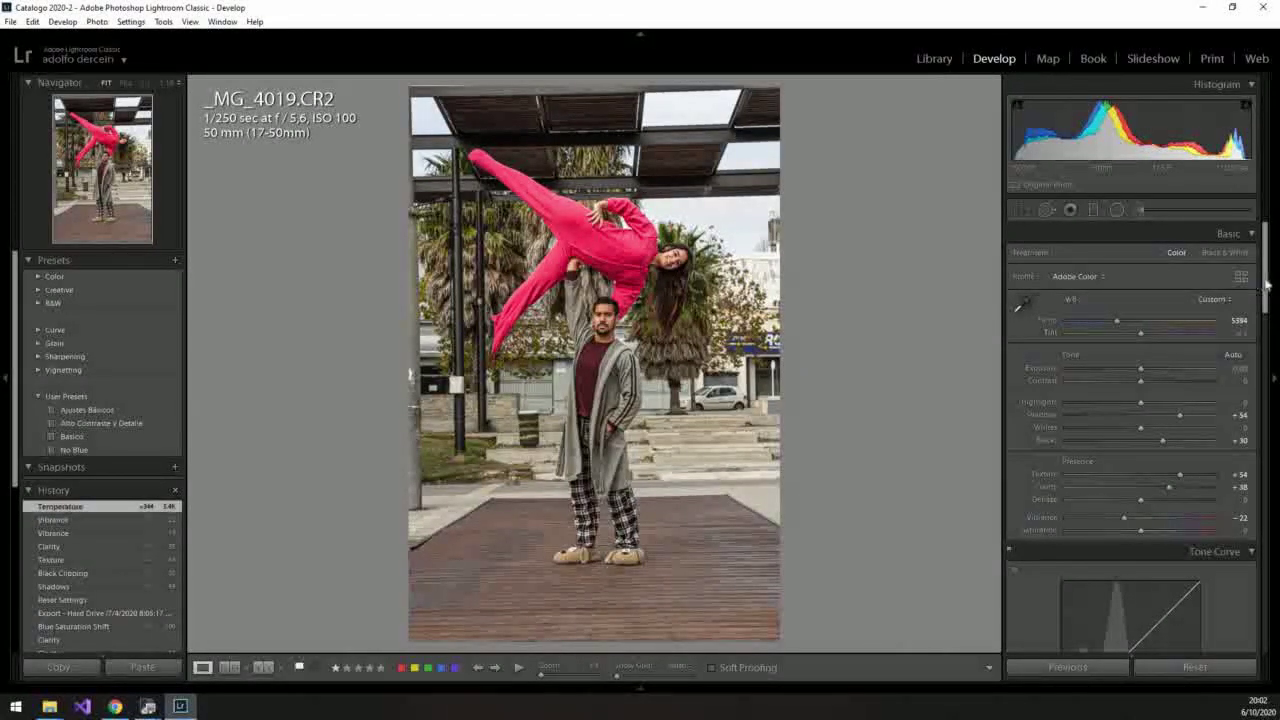
scroll(1179, 338, "down", 1)
left_click(1151, 346)
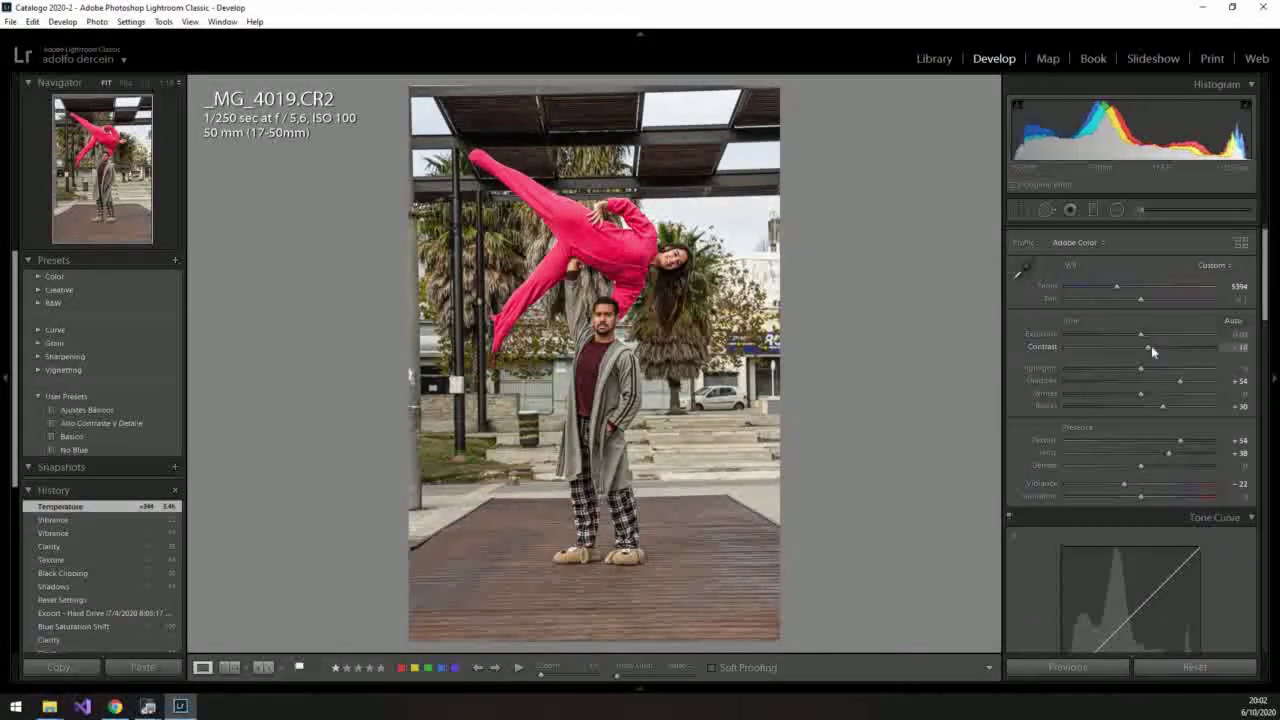
left_click_drag(1152, 350, 1154, 348)
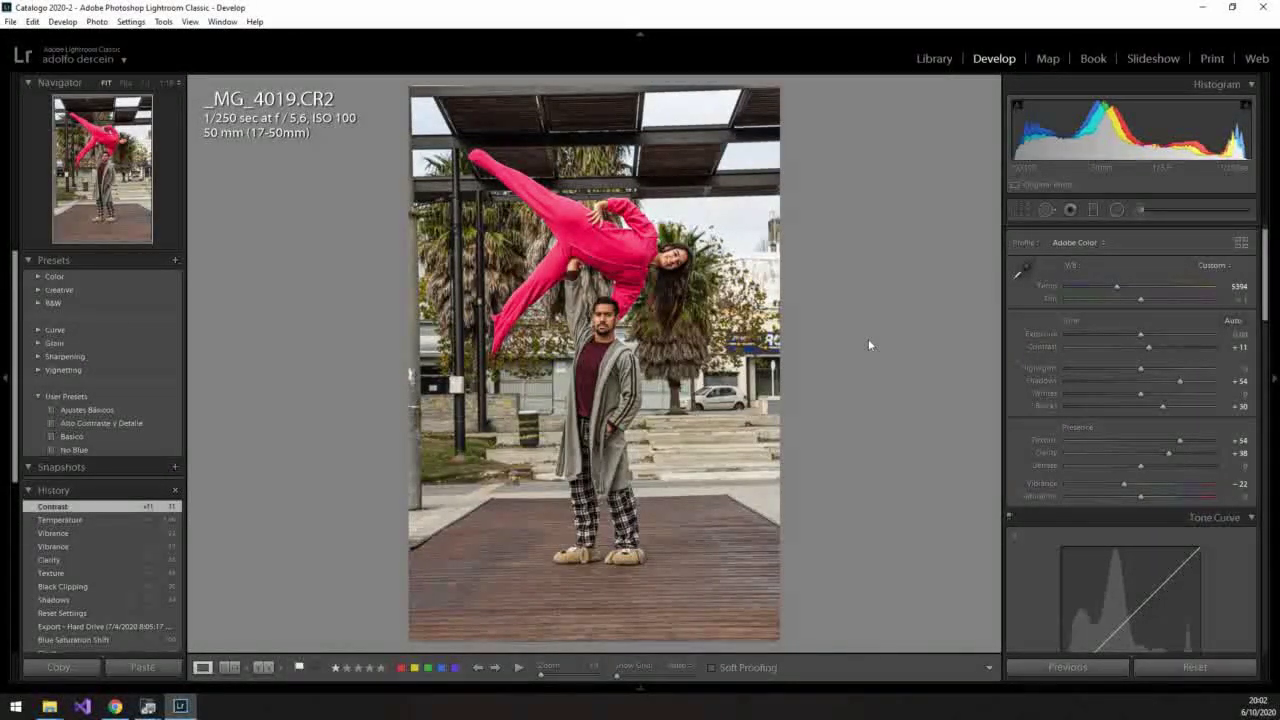
key("ctrl+shift+c")
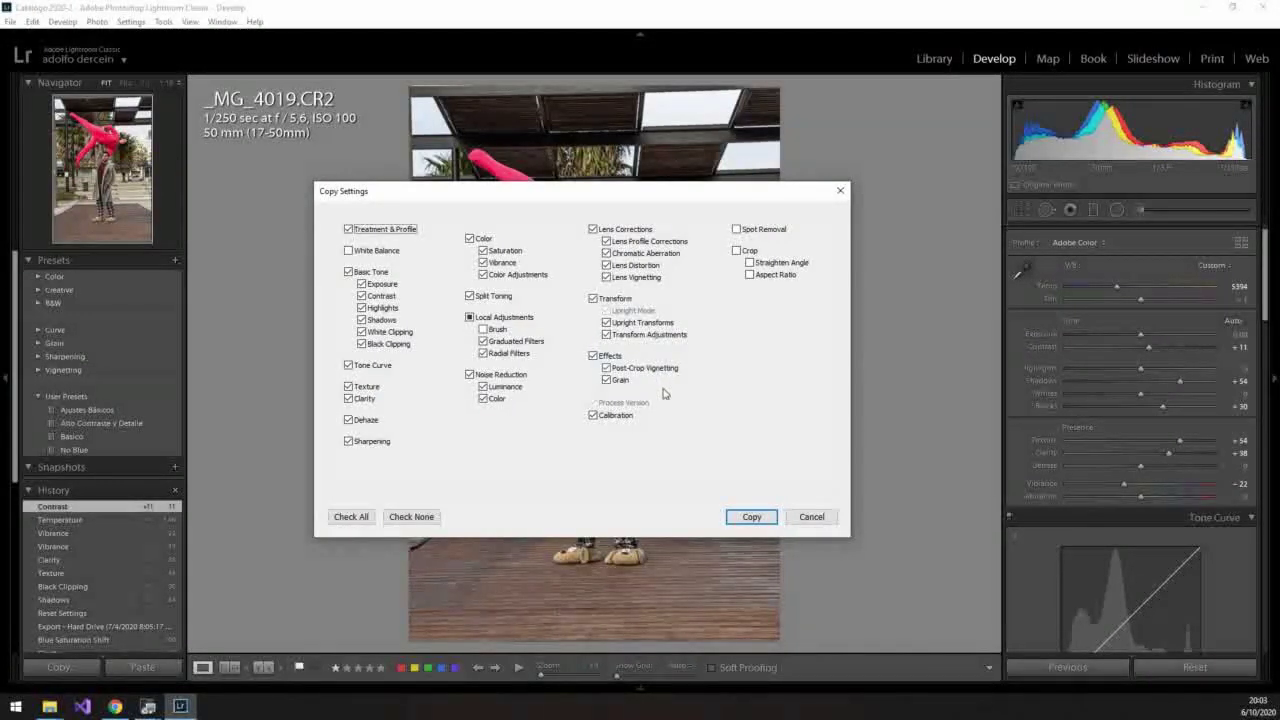
- Copy _MG_4019's settings, excluding White Balance, local adjustments, Spot Removal and Crop
left_click(751, 517)
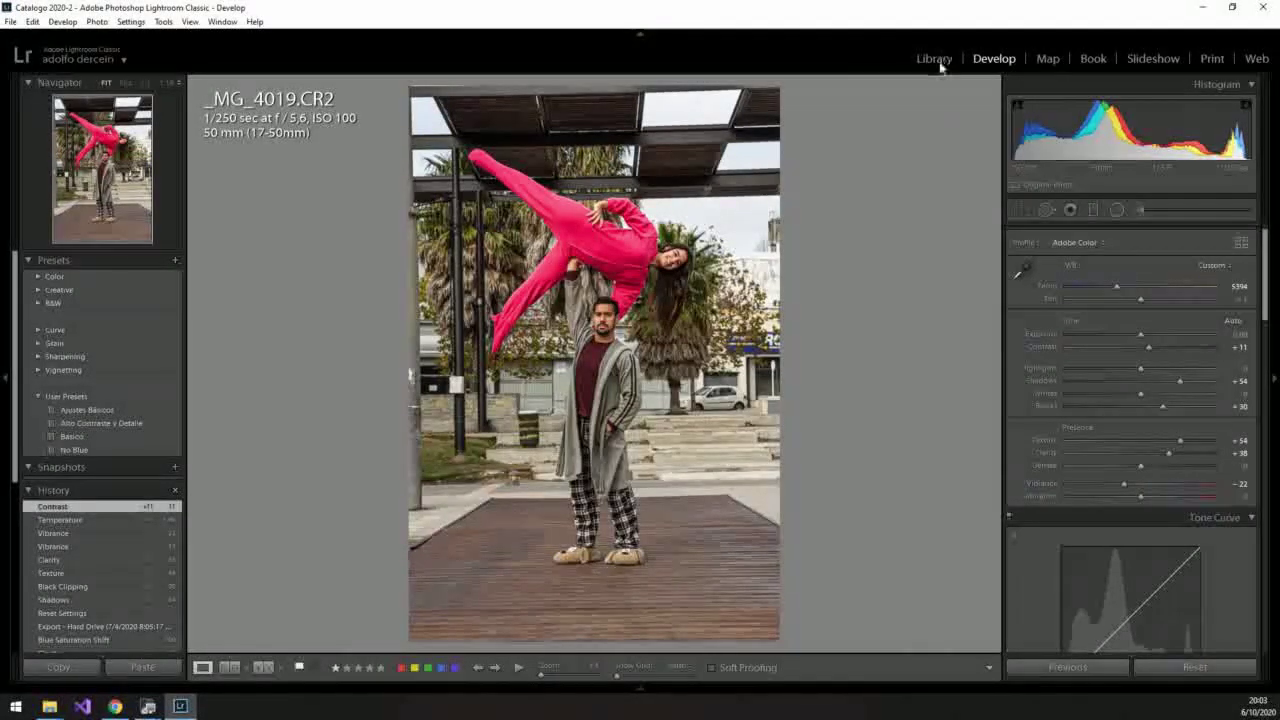
- Return to the Library thumbnail grid and scroll through the outdoor series
key("e")
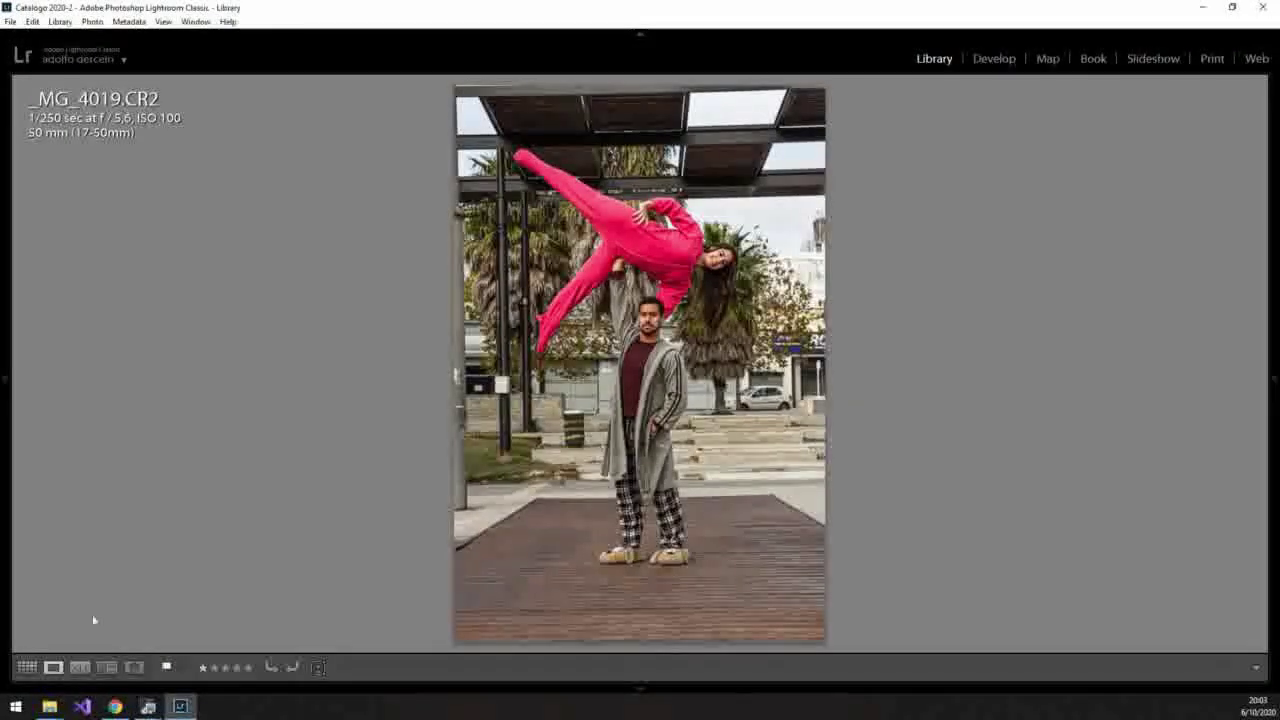
key("g")
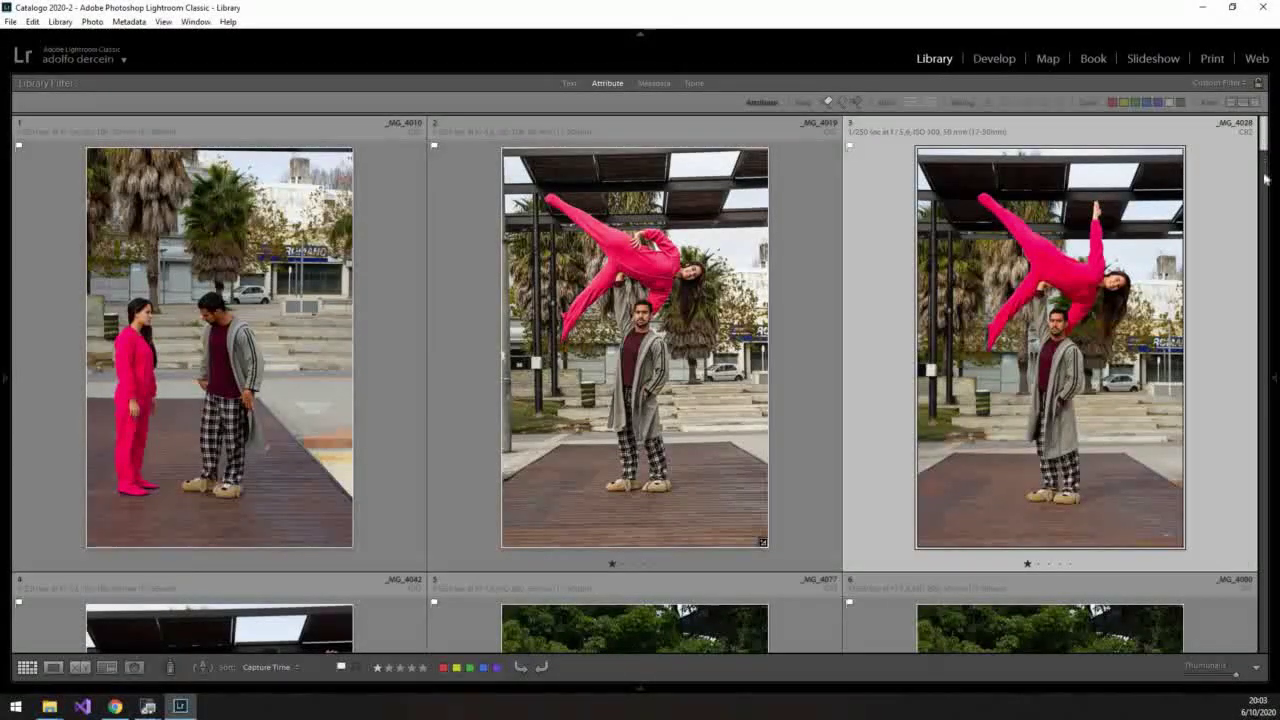
left_click_drag(1264, 178, 1264, 255)
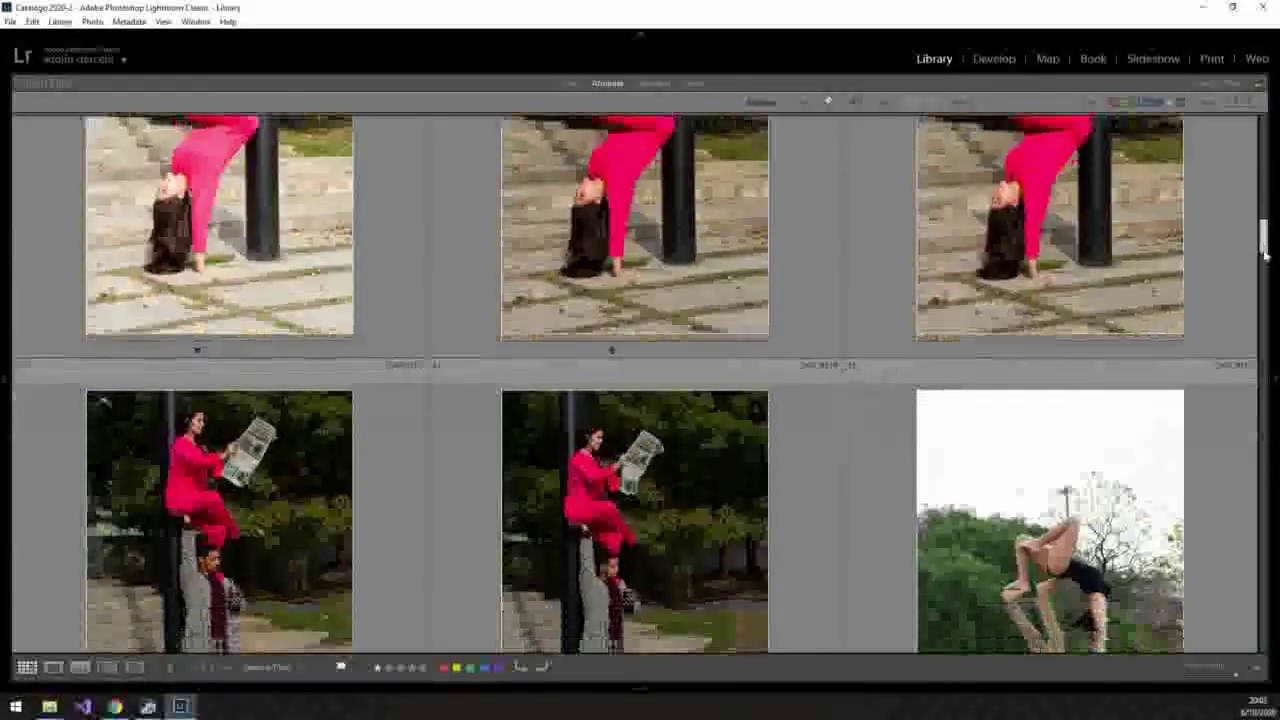
left_click_drag(1264, 255, 1237, 284)
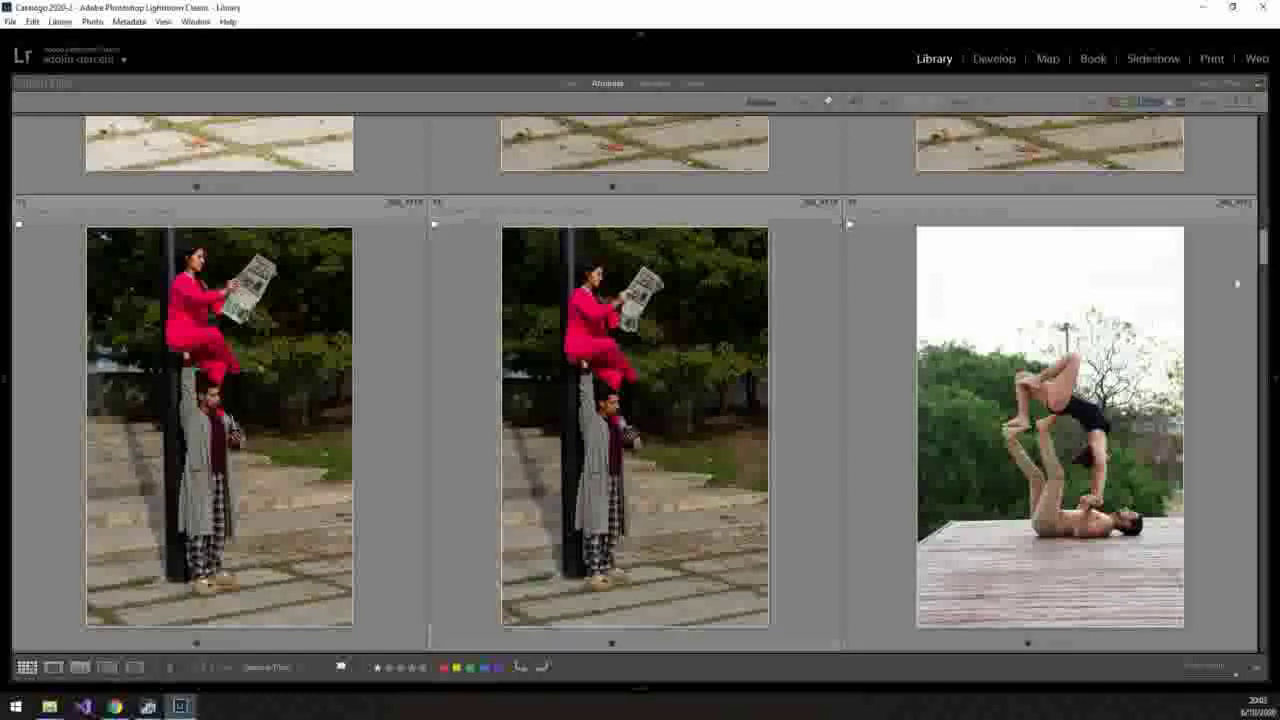
left_click_drag(1265, 243, 1265, 153)
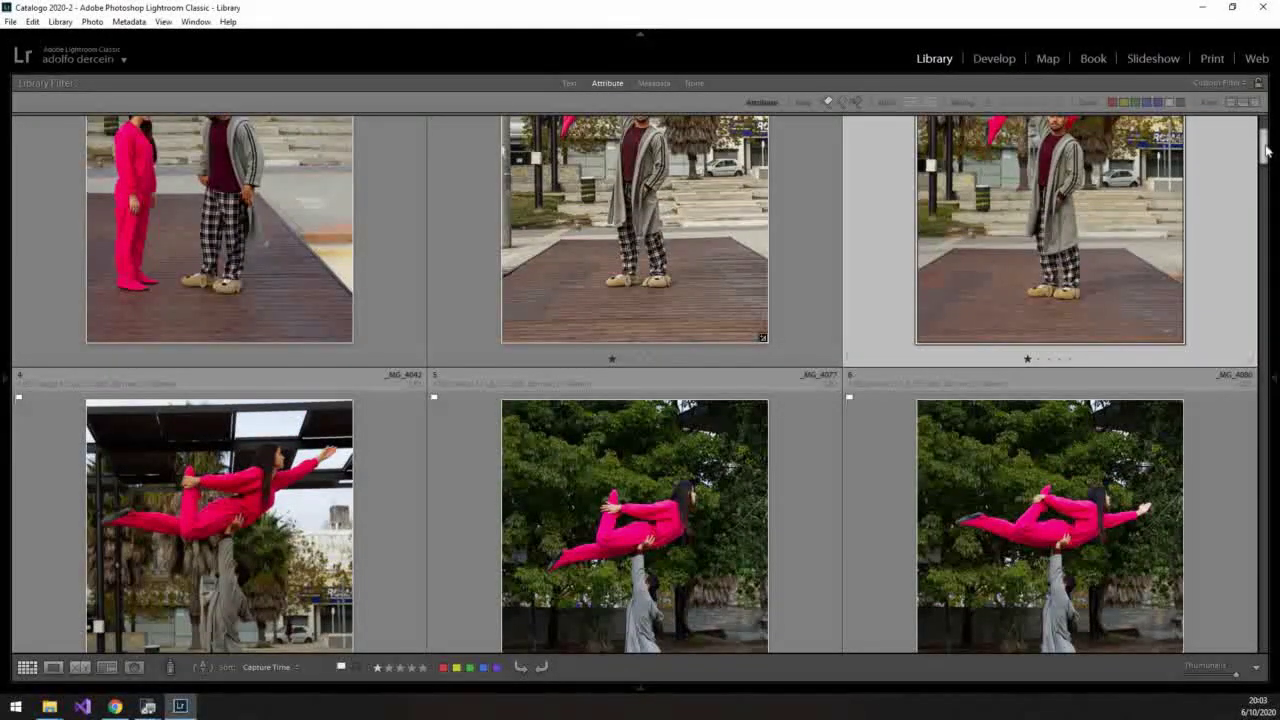
left_click_drag(1267, 186, 1265, 250)
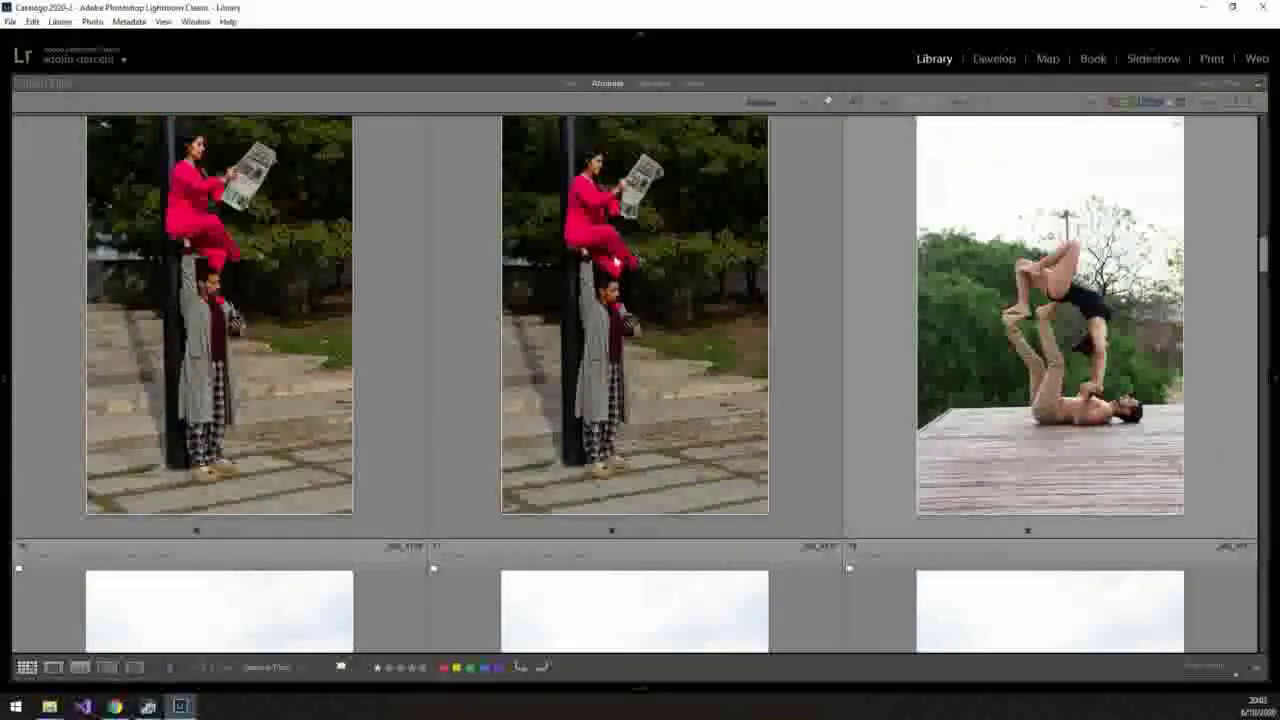
- Paste the copied settings onto the two pole-and-newspaper photos
left_click(617, 262)
left_click(617, 262, "shift")
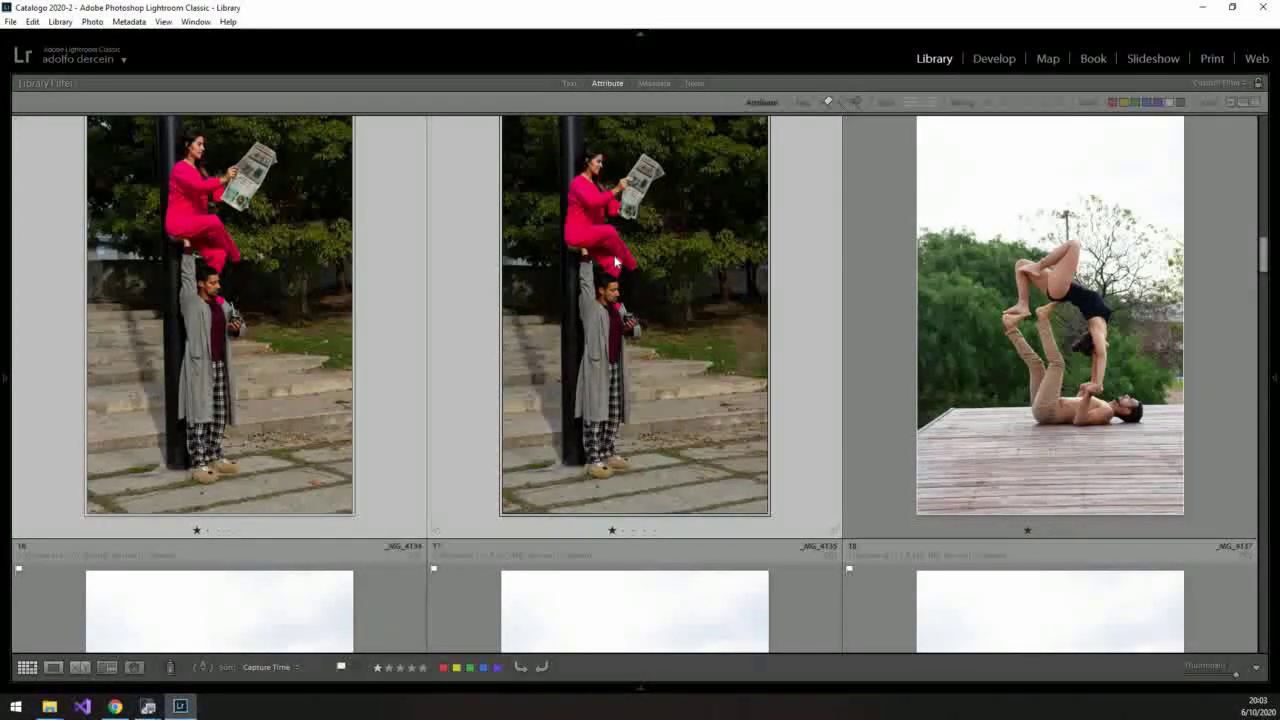
key("ctrl+shift+v")
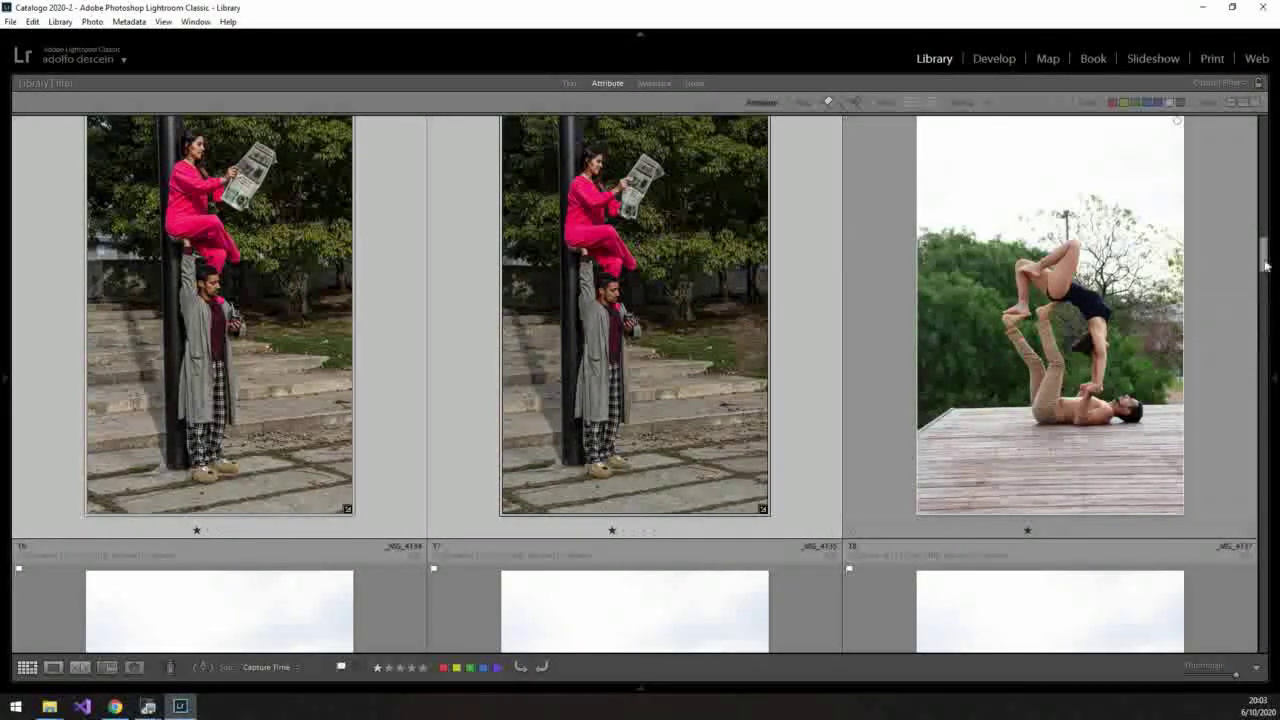
- Scroll the grid and select photo 9, another pole-and-newspaper shot
left_click_drag(1265, 258, 1264, 180)
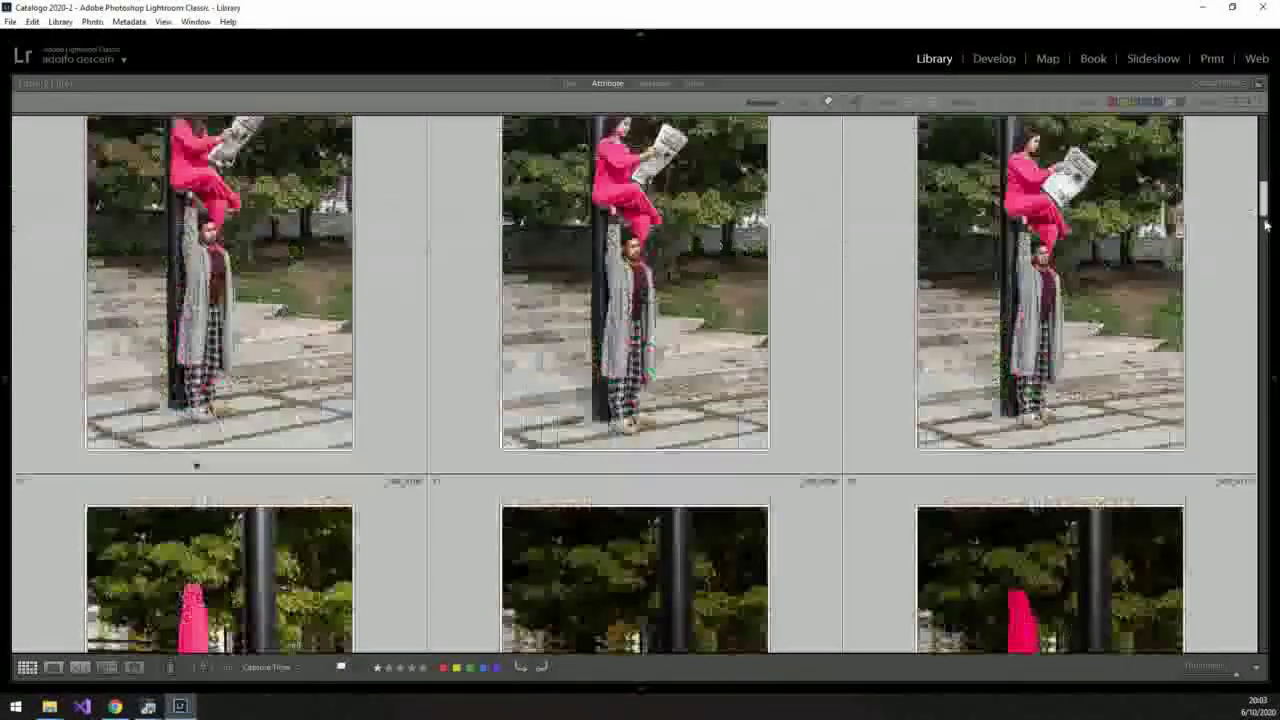
mouse_move(1265, 205)
left_mouse_down()
mouse_move(1265, 229)
mouse_move(1264, 185)
left_mouse_up()
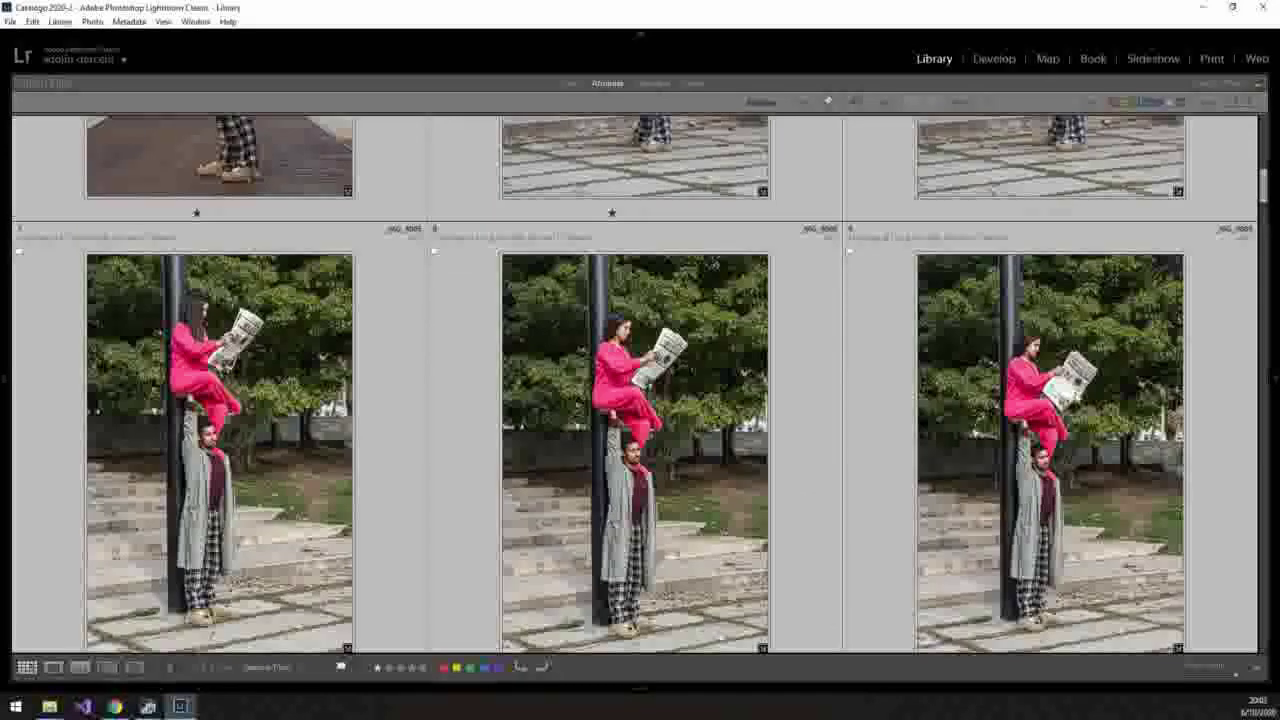
scroll(951, 323, "down", 1)
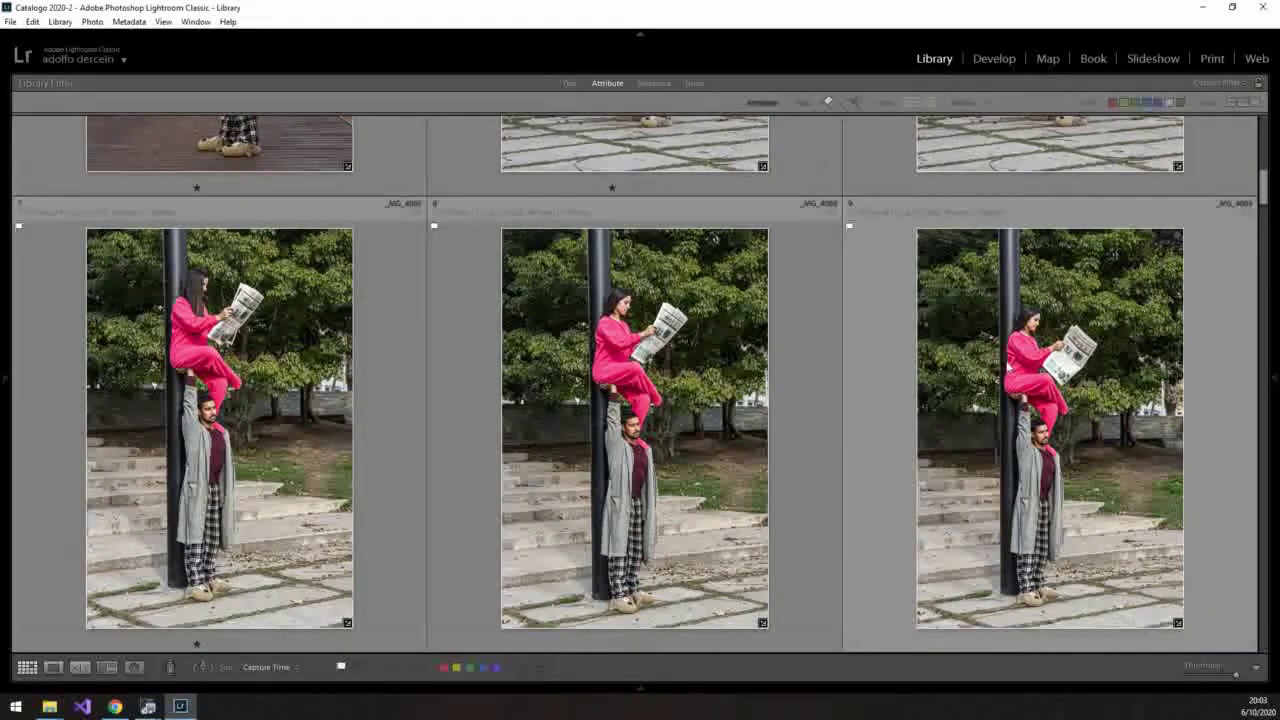
left_click(1010, 368)
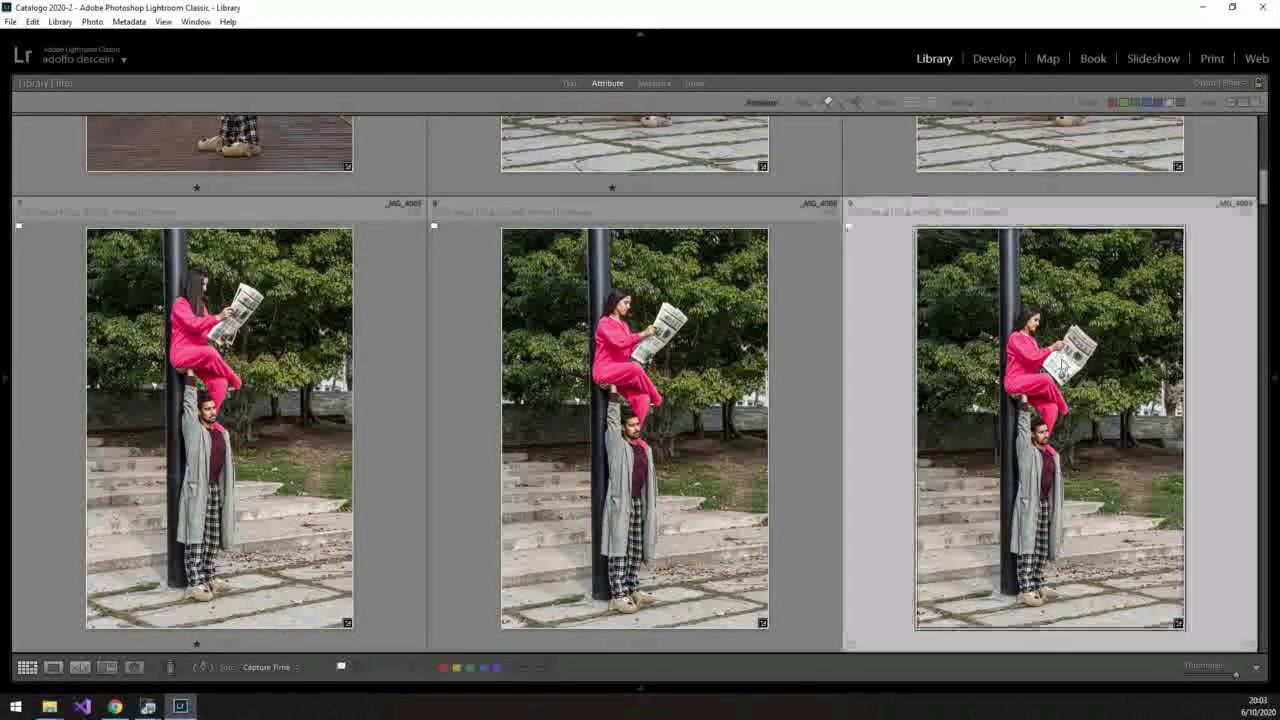
- Straighten and tighten the crop on _MG_4089 in Develop
left_click(1000, 60)
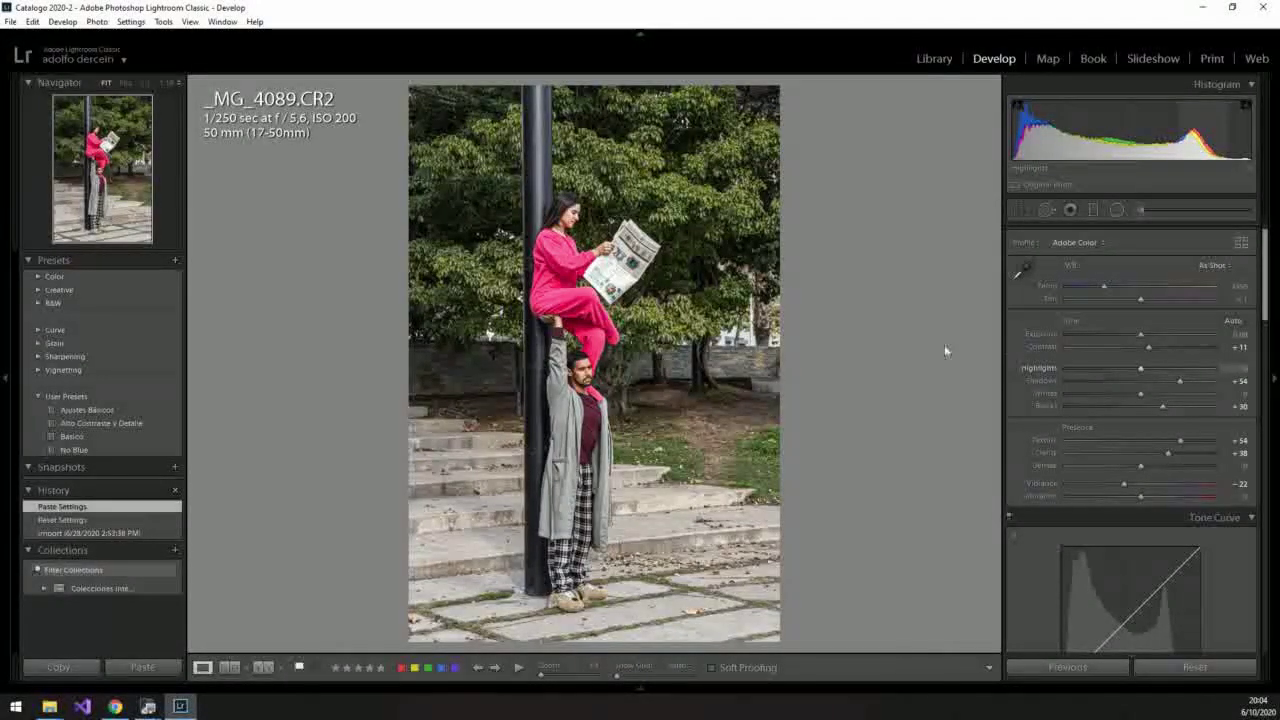
left_click(1021, 210)
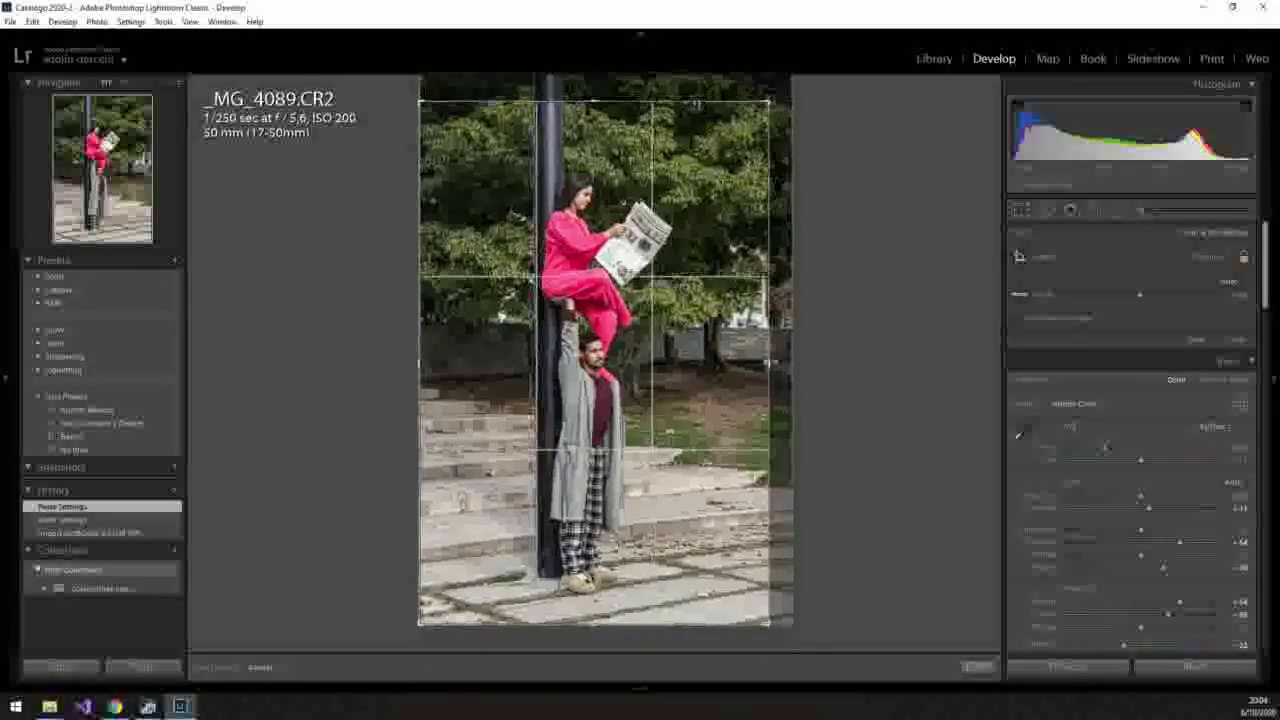
left_click_drag(468, 339, 735, 342)
left_click(967, 670)
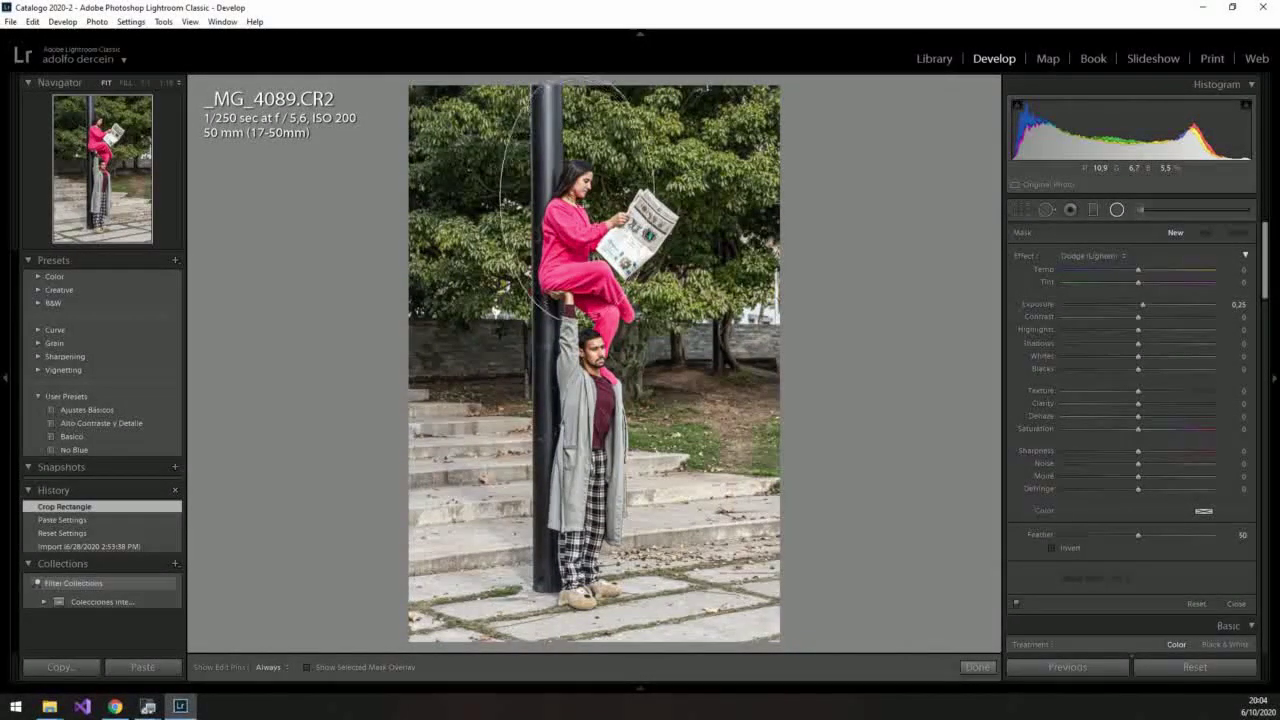
- Add a tall radial filter around the climbing couple with Exposure -0.36
left_click_drag(590, 315, 595, 320)
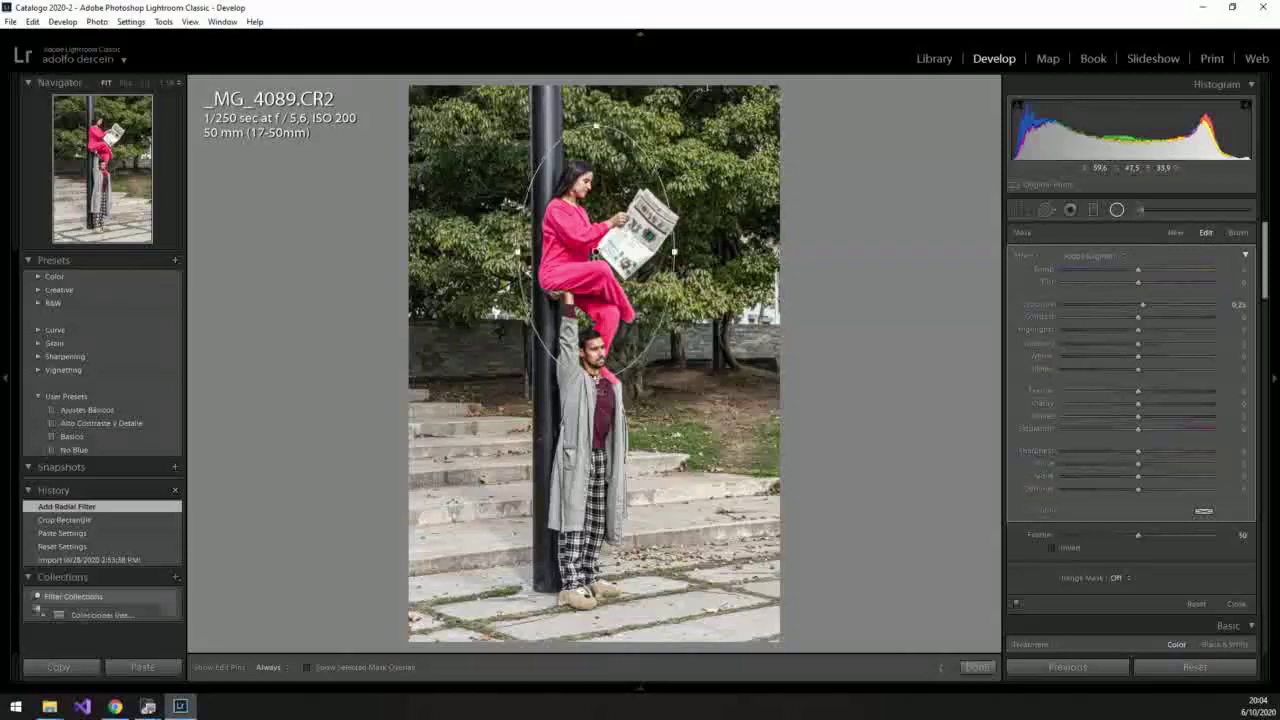
left_click_drag(596, 378, 596, 588)
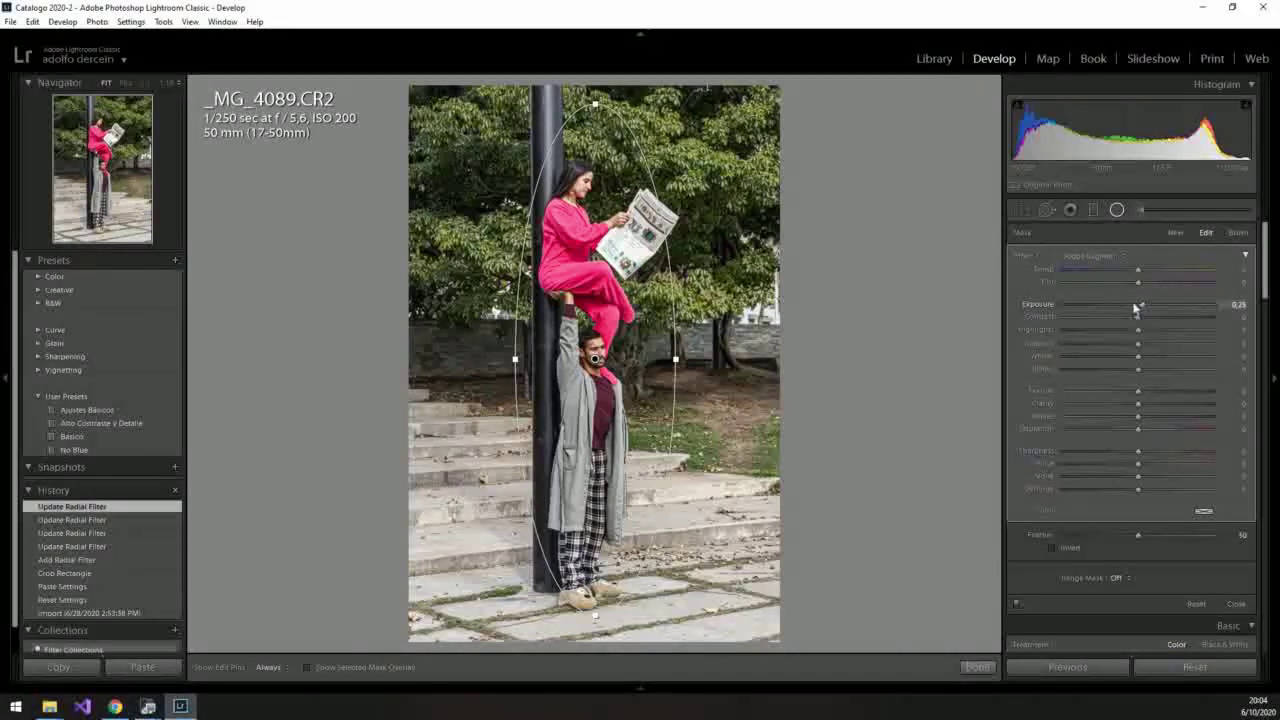
left_click_drag(1135, 309, 1129, 308)
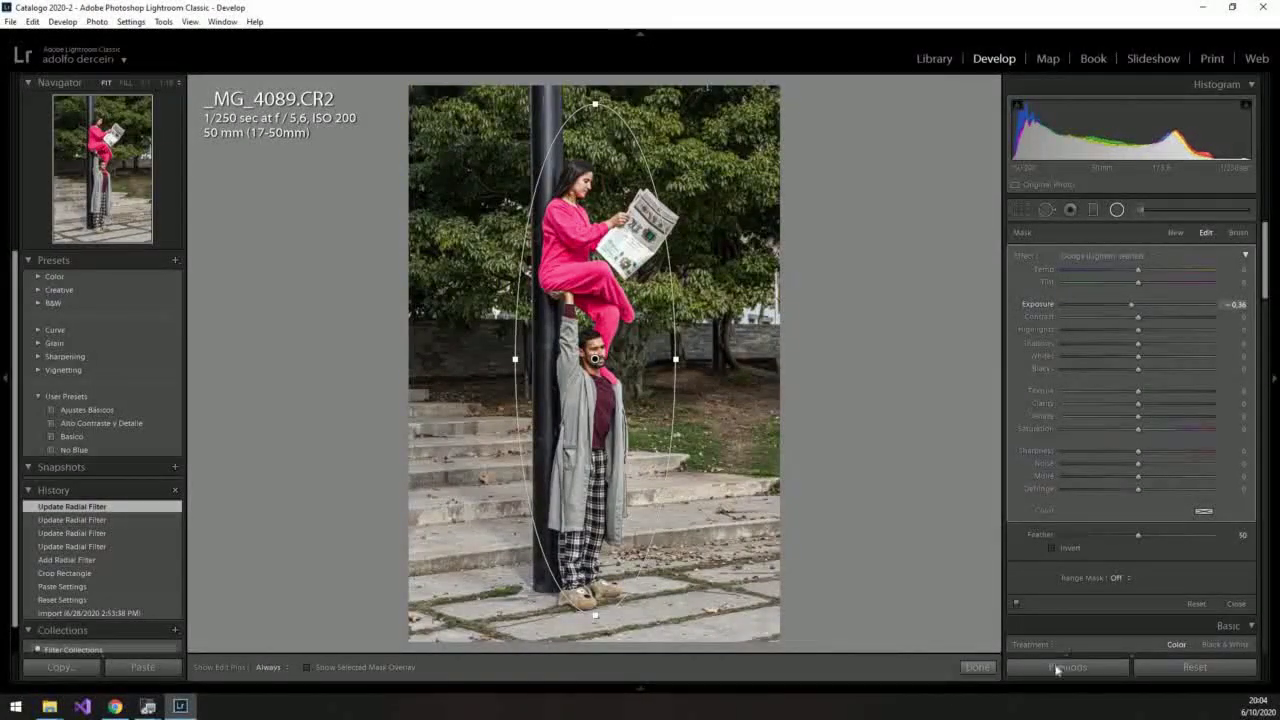
left_click(936, 58)
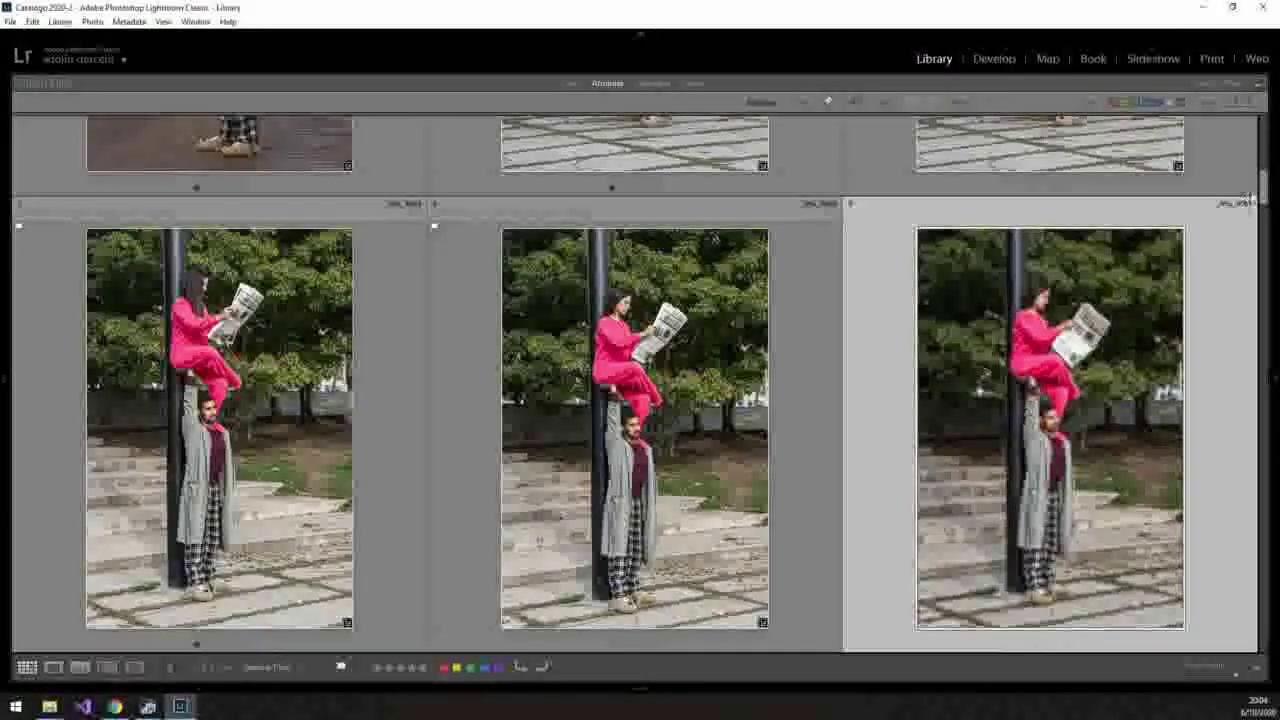
- Open _MG_4134 on its own in the Develop module
left_click_drag(1264, 234, 1263, 283)
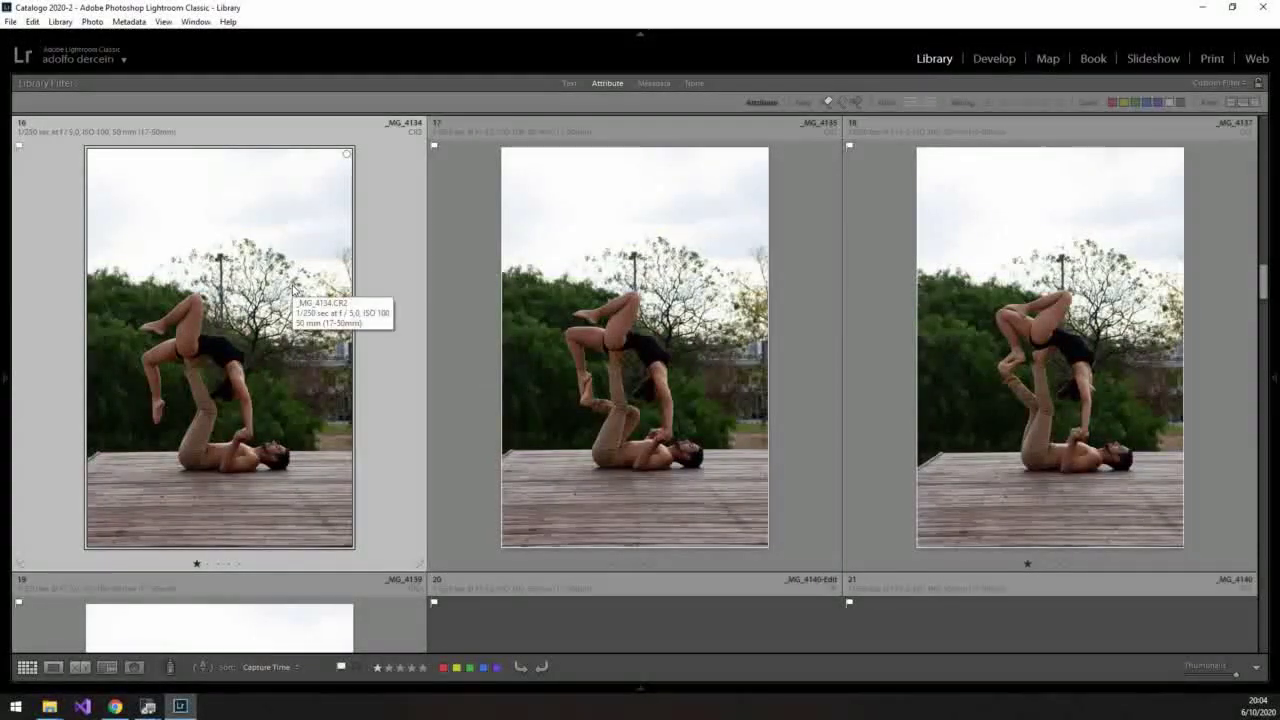
double_click(292, 298)
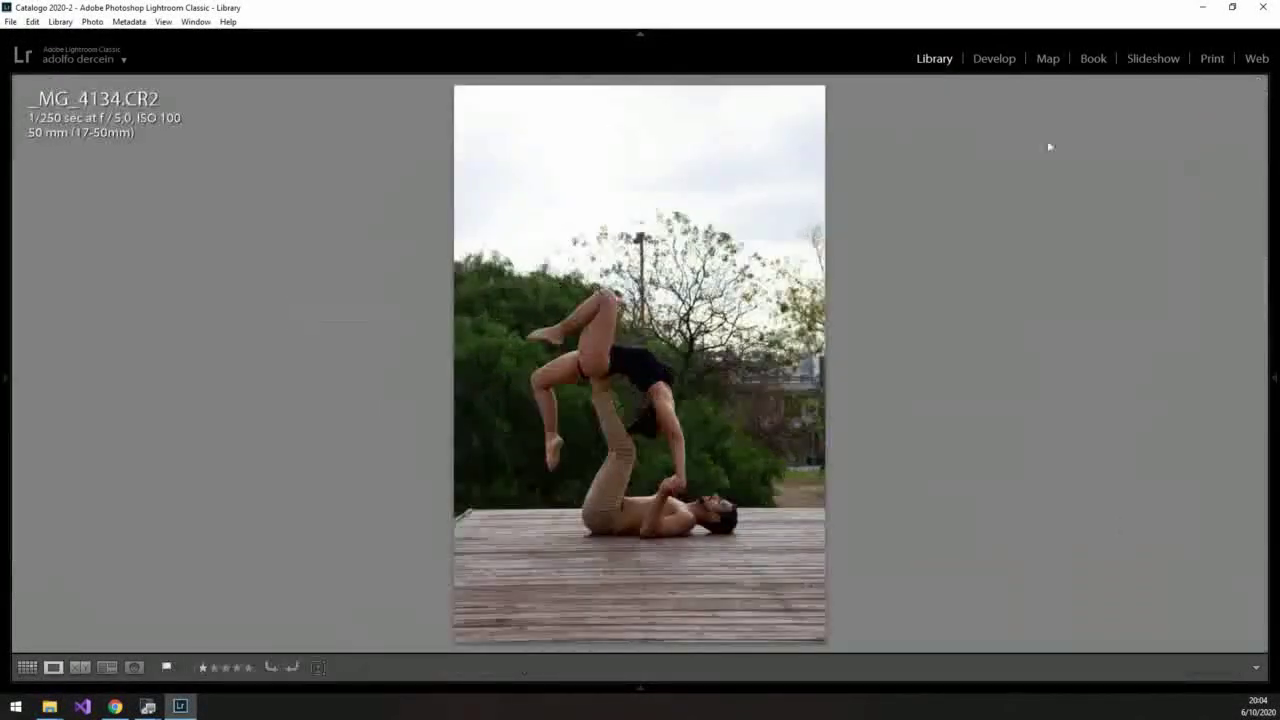
left_click(1001, 60)
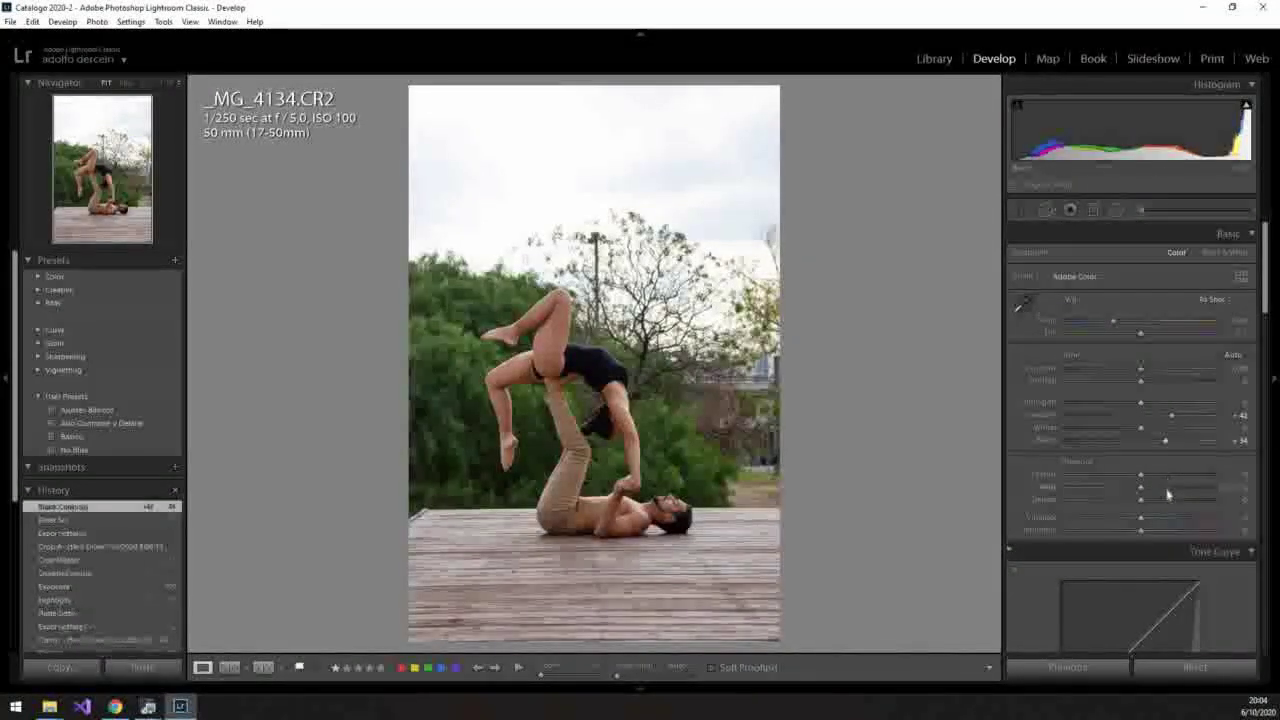
- Give _MG_4134 Dehaze +15, Clarity +32 and Highlights -100
left_click_drag(1163, 502, 1158, 494)
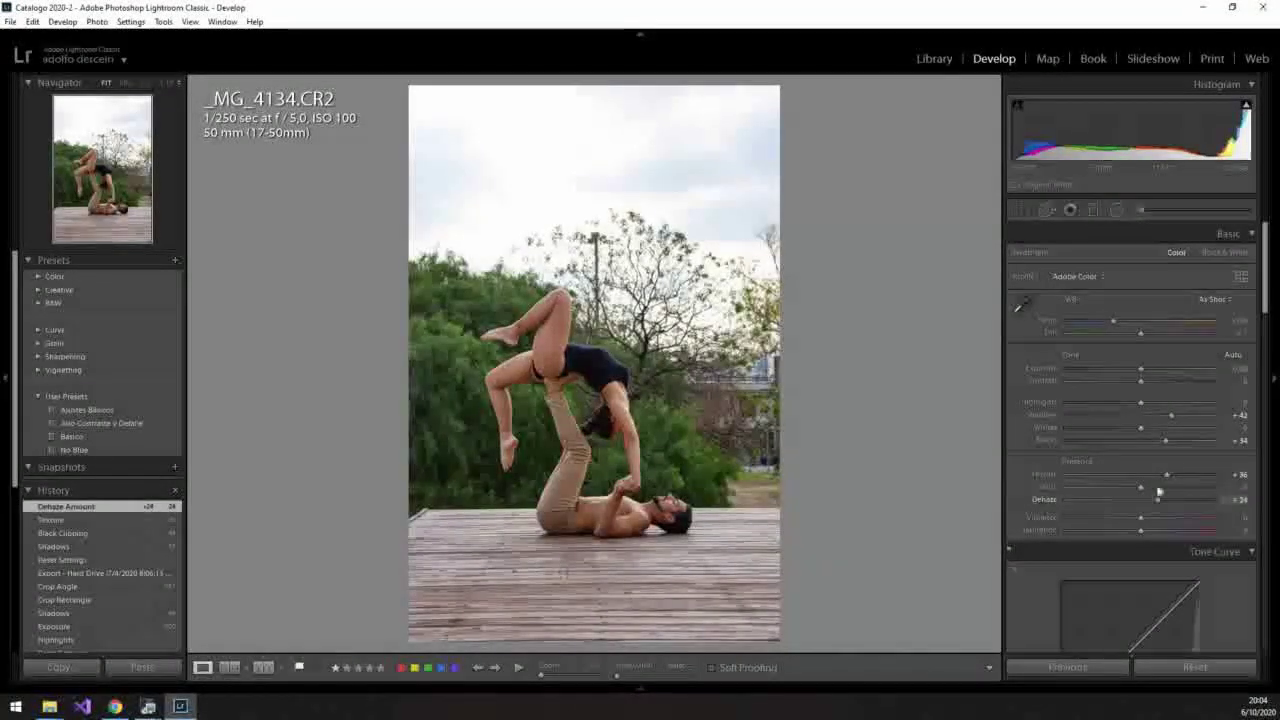
left_click(1159, 487)
left_click_drag(1170, 480, 1173, 480)
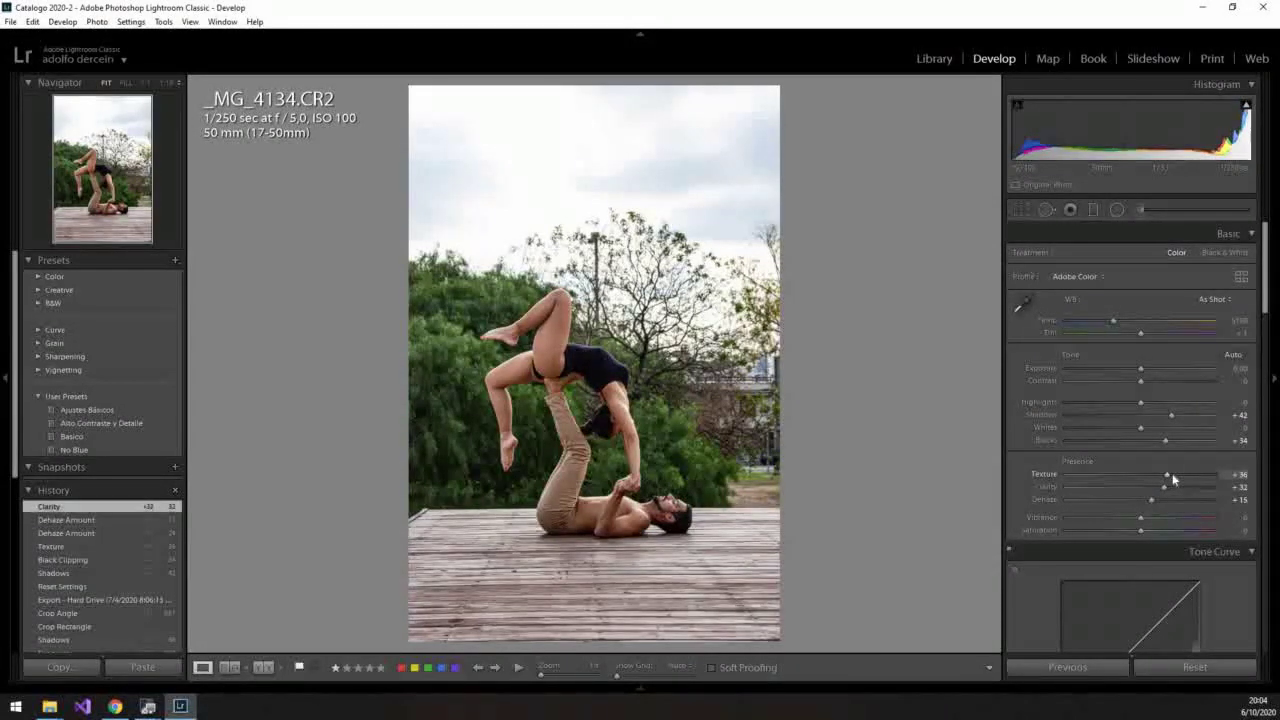
left_click(1121, 404)
left_click_drag(1116, 403, 1054, 403)
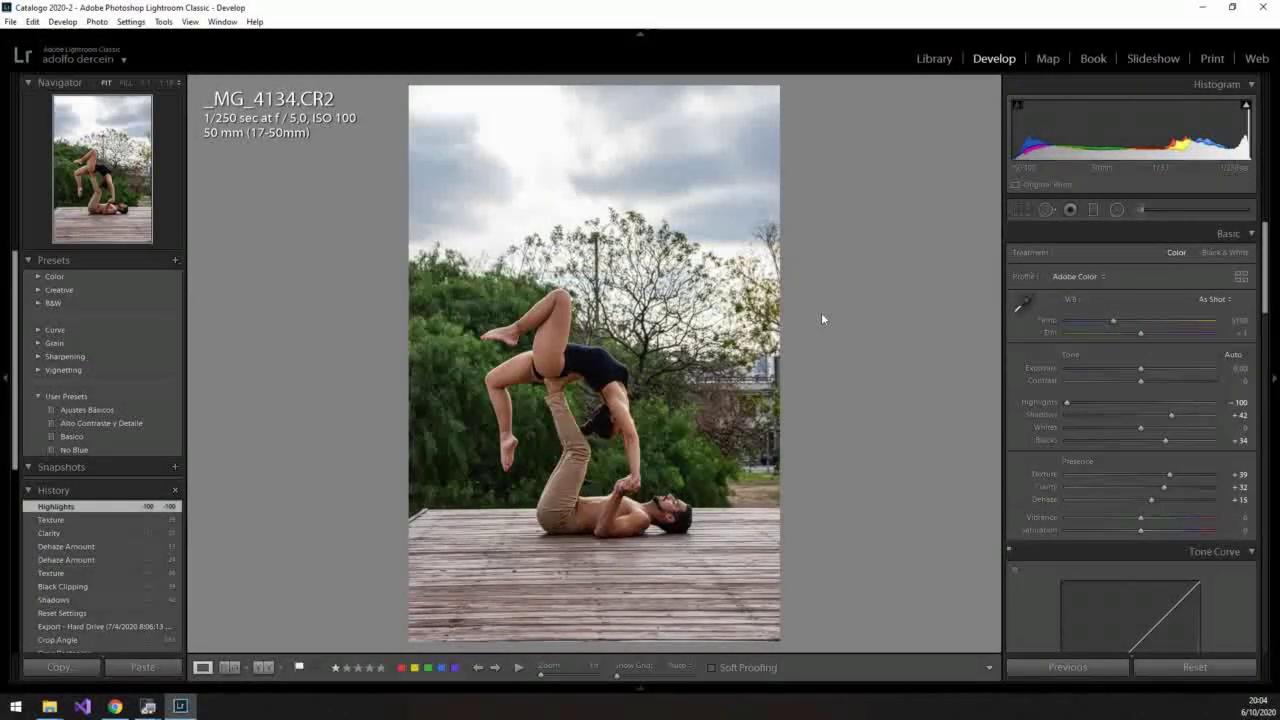
key("Right")
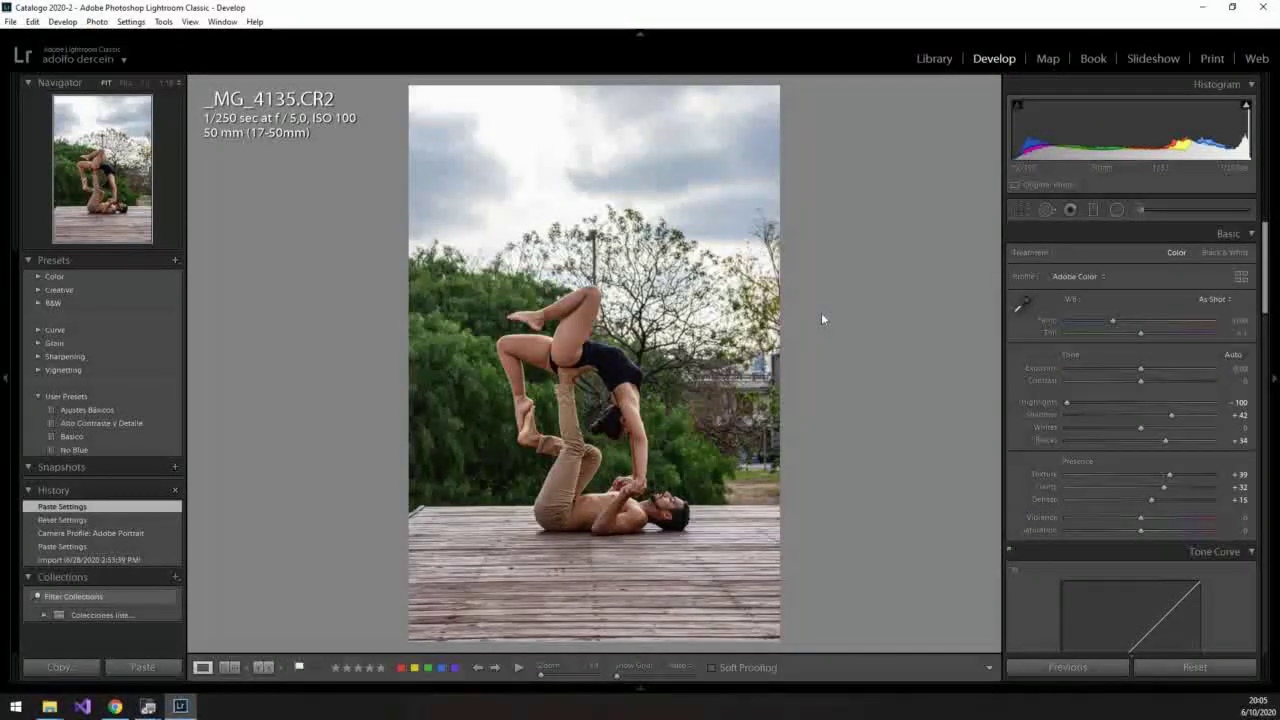
- Paste the adjustments onto _MG_4137 and _MG_4139, warming _MG_4137 to about 5303 and brightening it
key("Right")
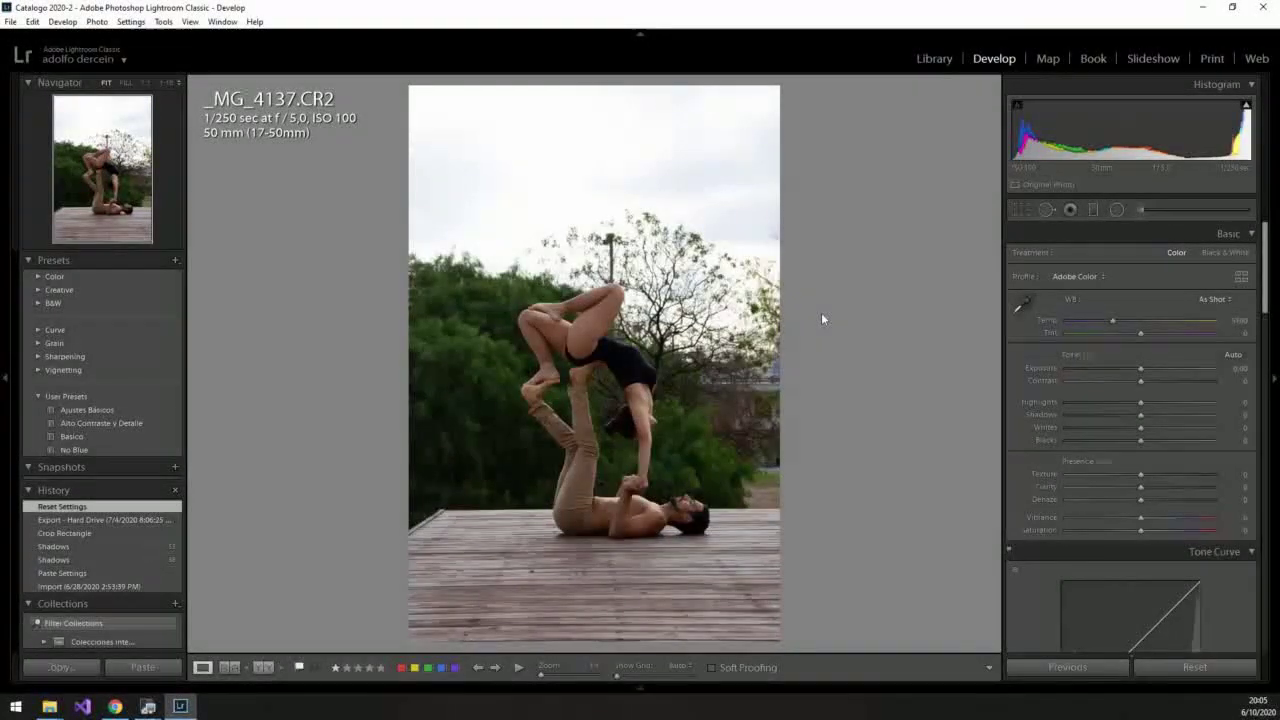
key("ctrl+shift+v")
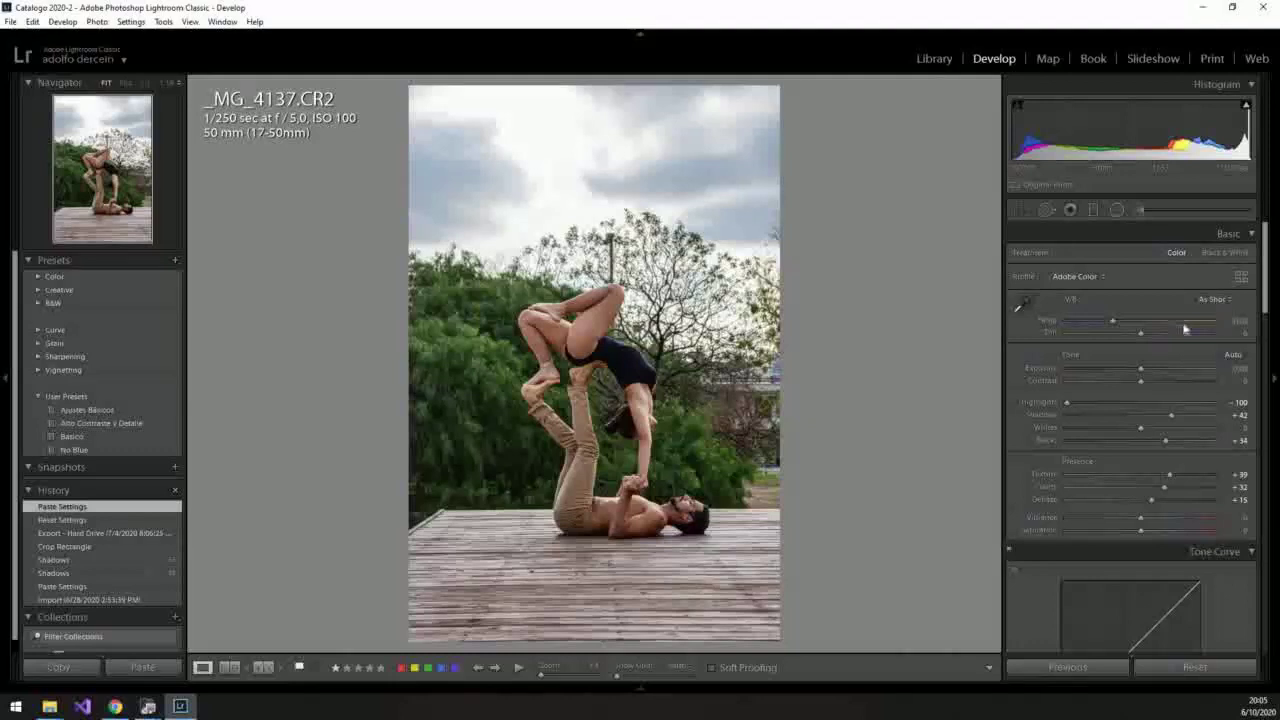
left_click(1116, 324)
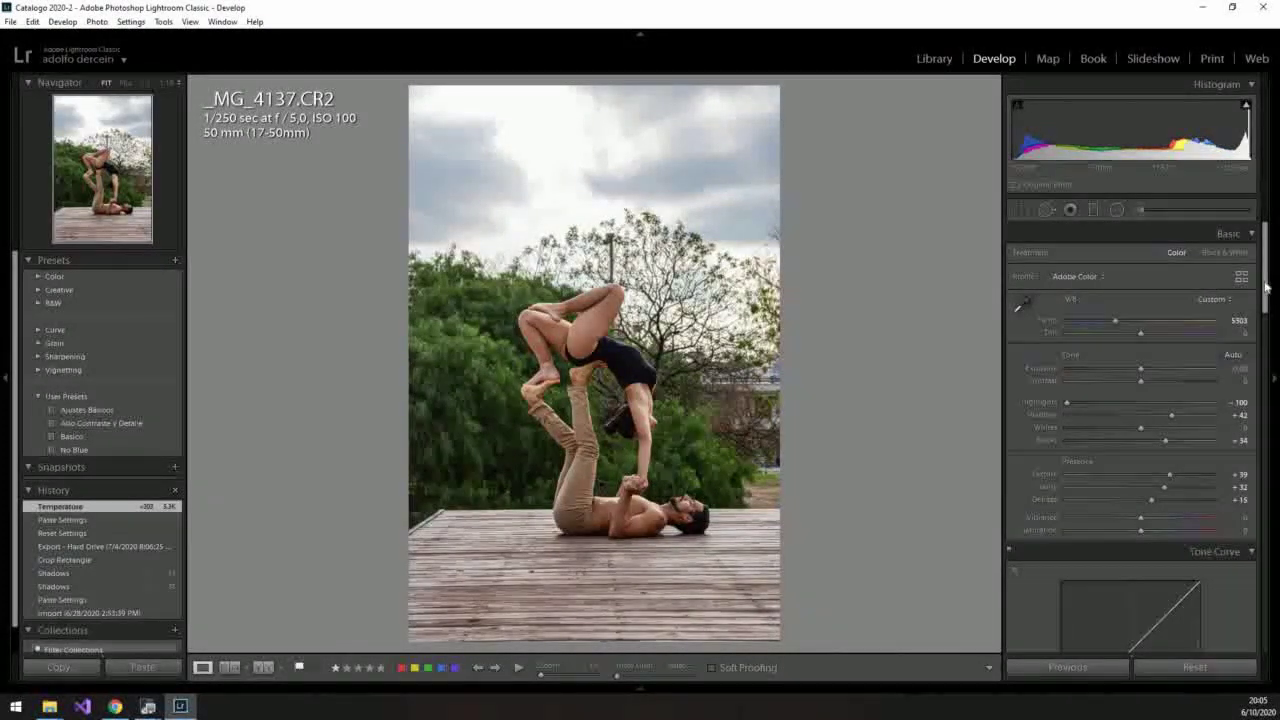
scroll(1151, 328, "down", 1)
left_click_drag(1142, 330, 1141, 330)
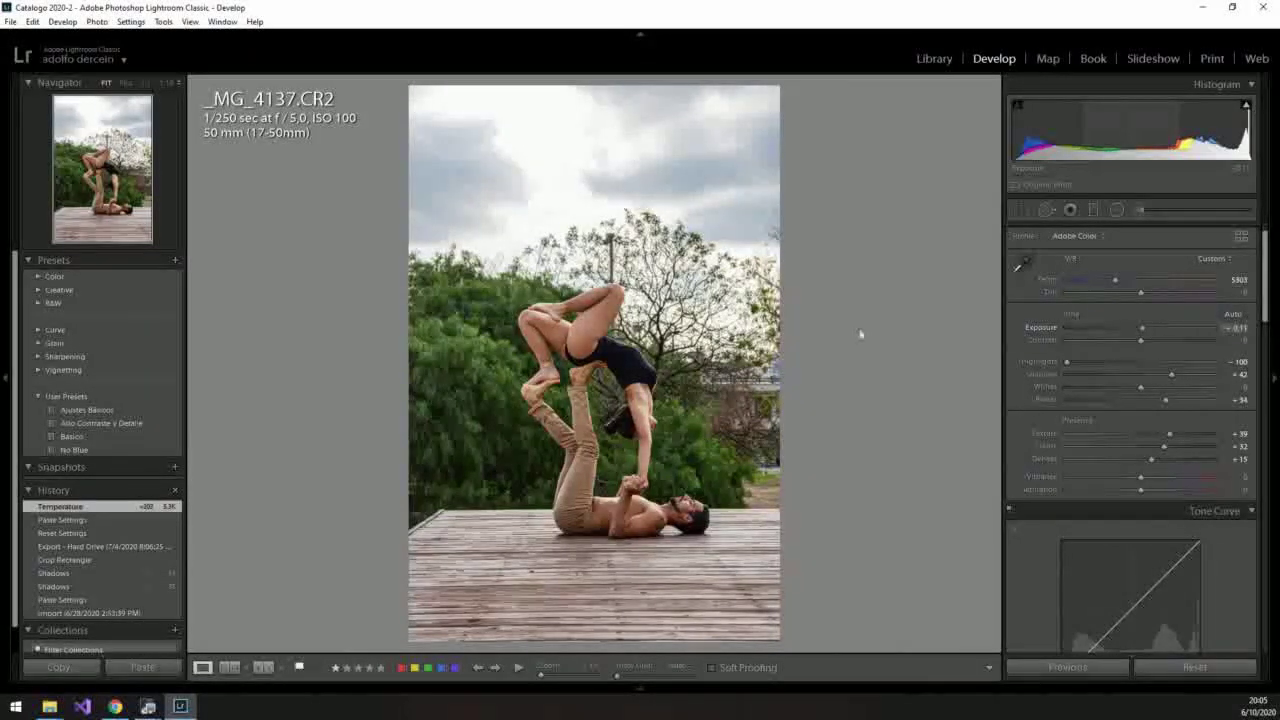
key("Right")
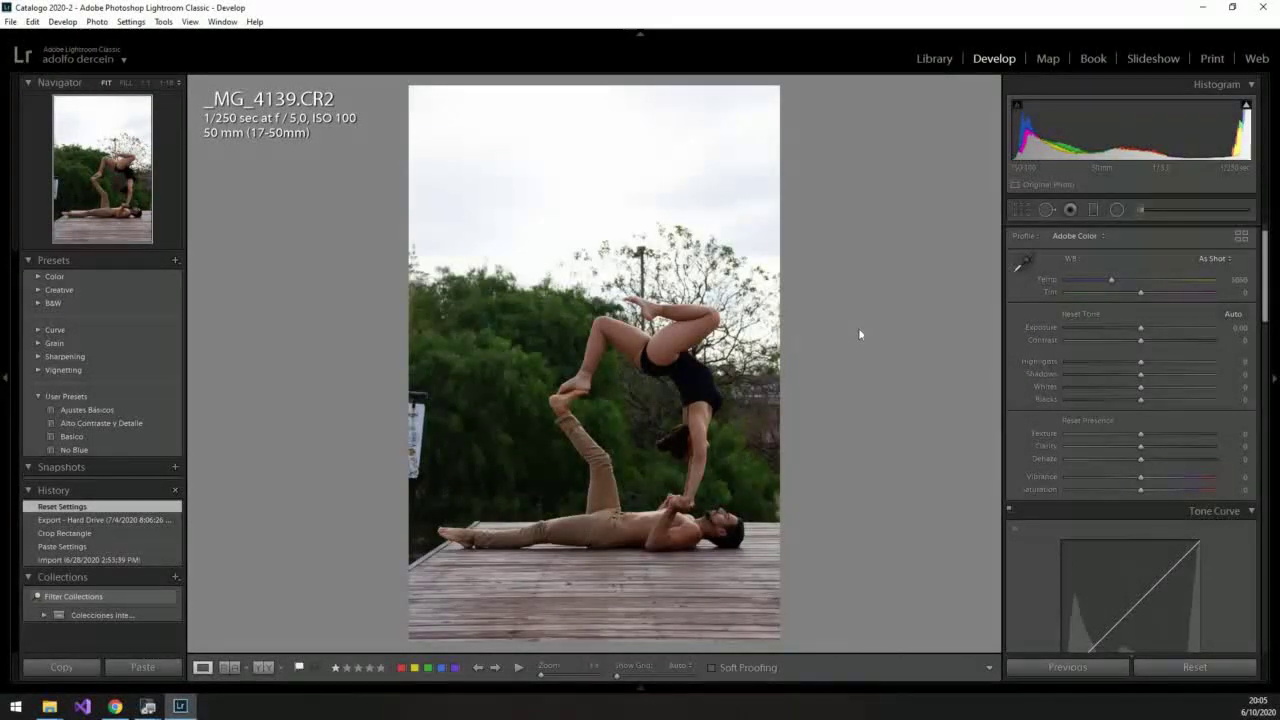
key("ctrl+shift+v")
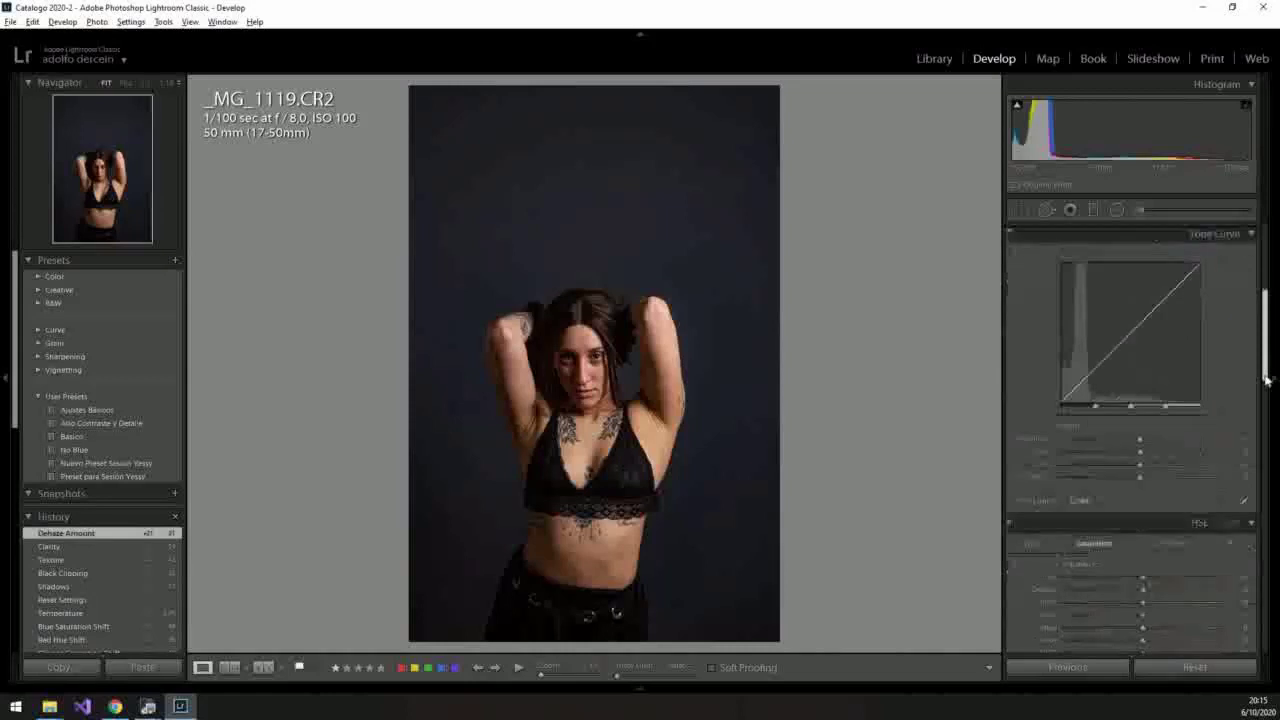
- Enable lens profile corrections on _MG_1119 and reset its tone curve to a straight line
left_click_drag(1265, 325, 1265, 440)
left_click(1062, 486)
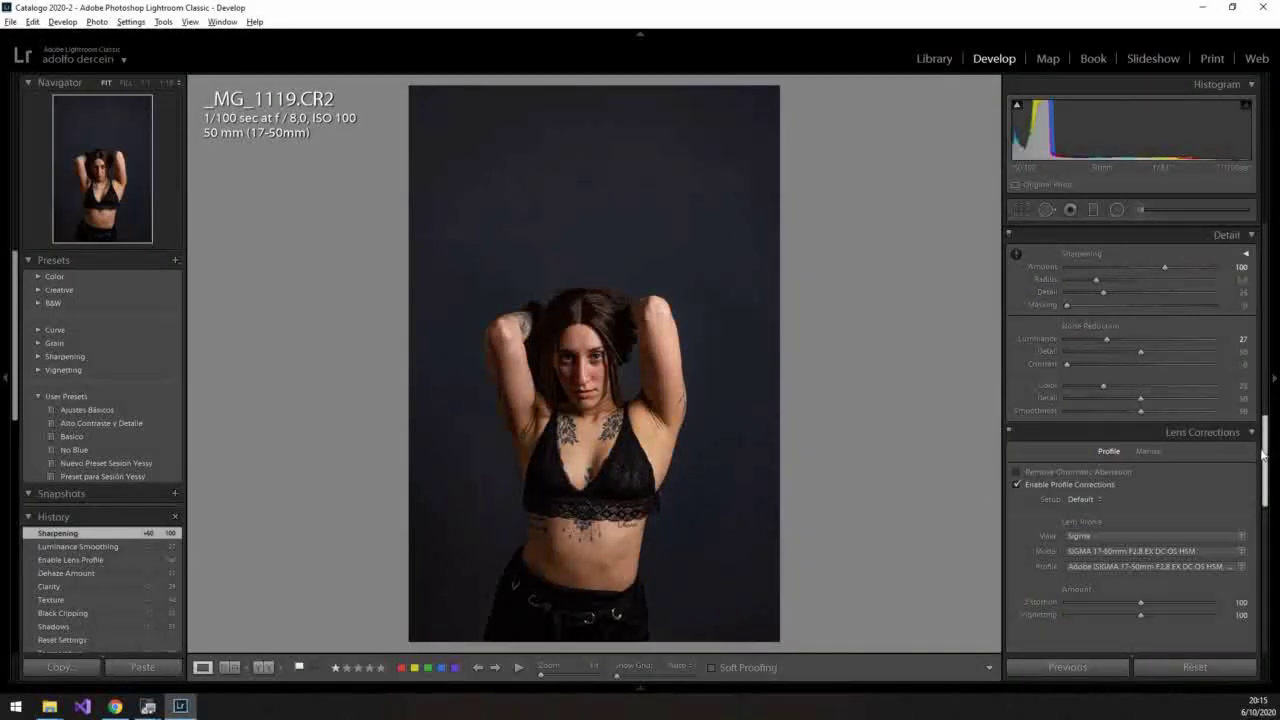
scroll(1150, 450, "up", 10)
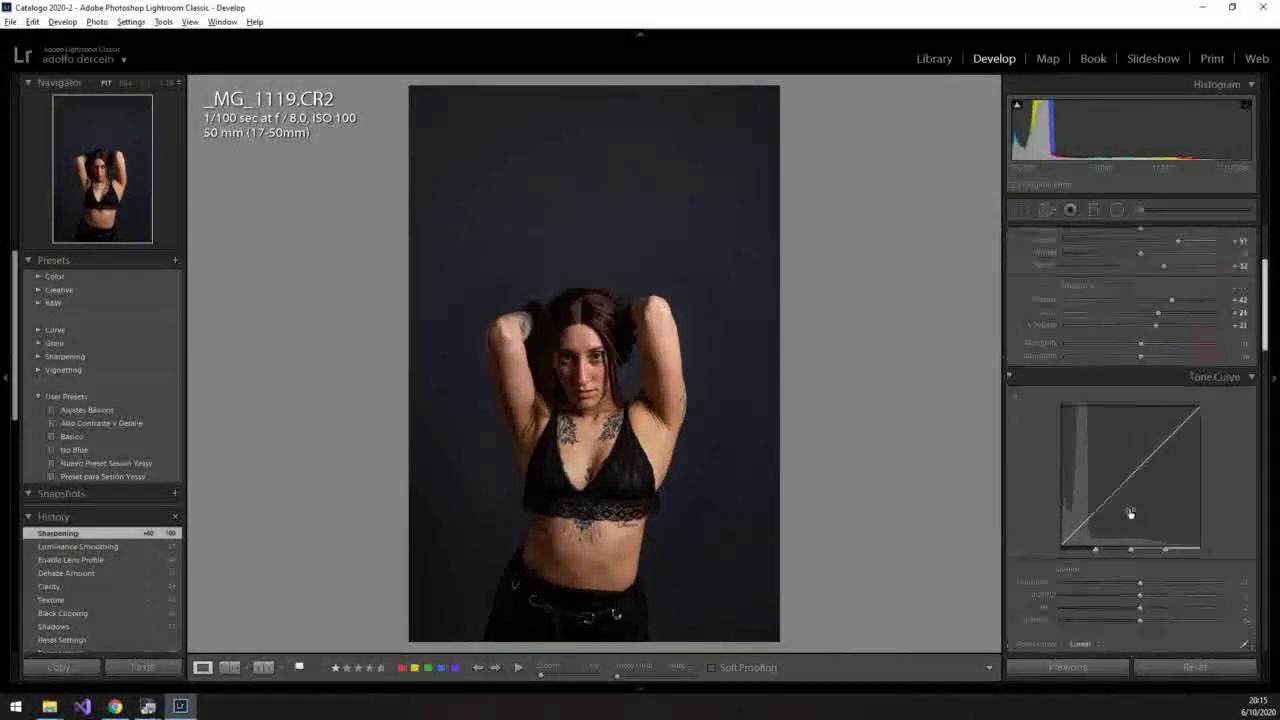
mouse_move(1108, 571)
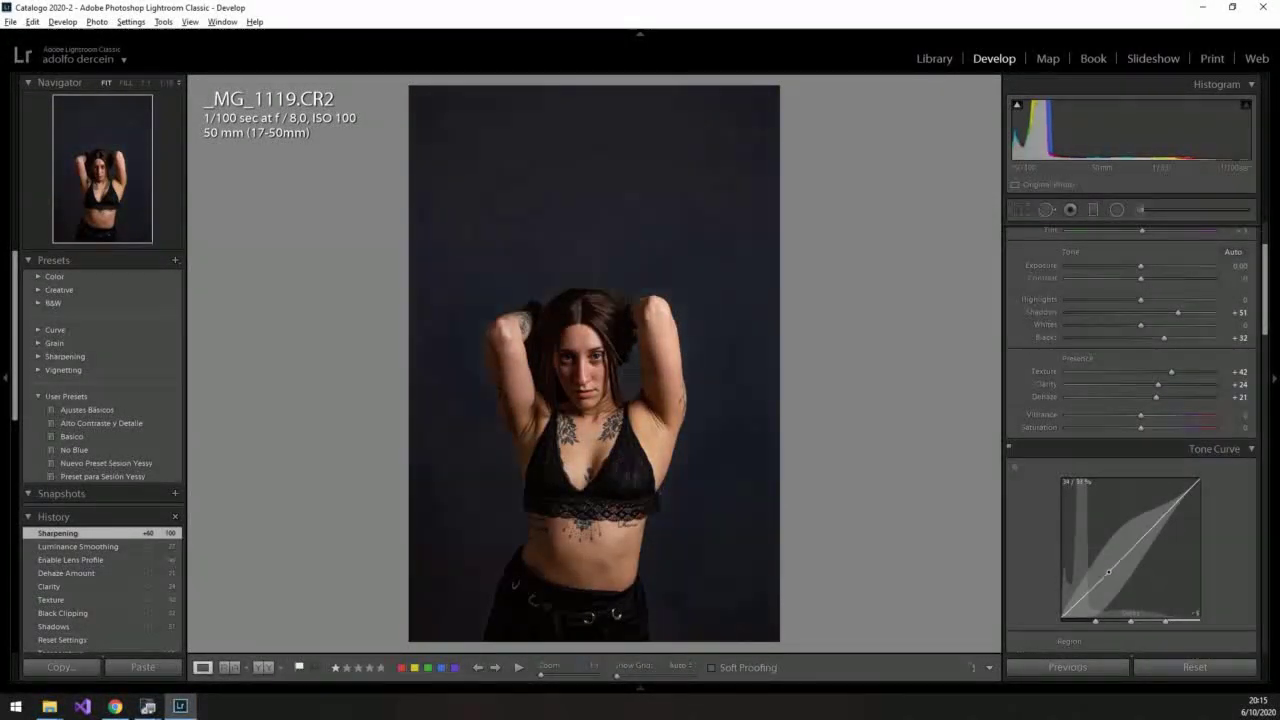
left_click_drag(1137, 531, 1143, 535)
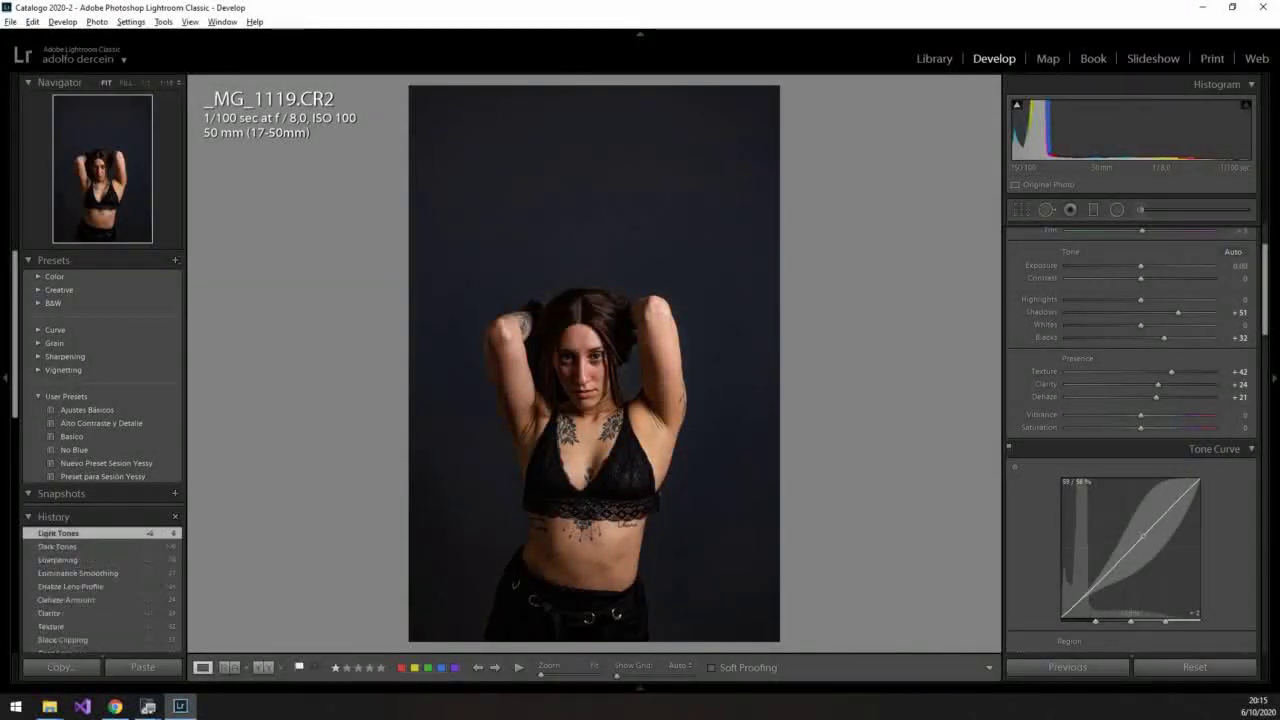
double_click(1141, 535)
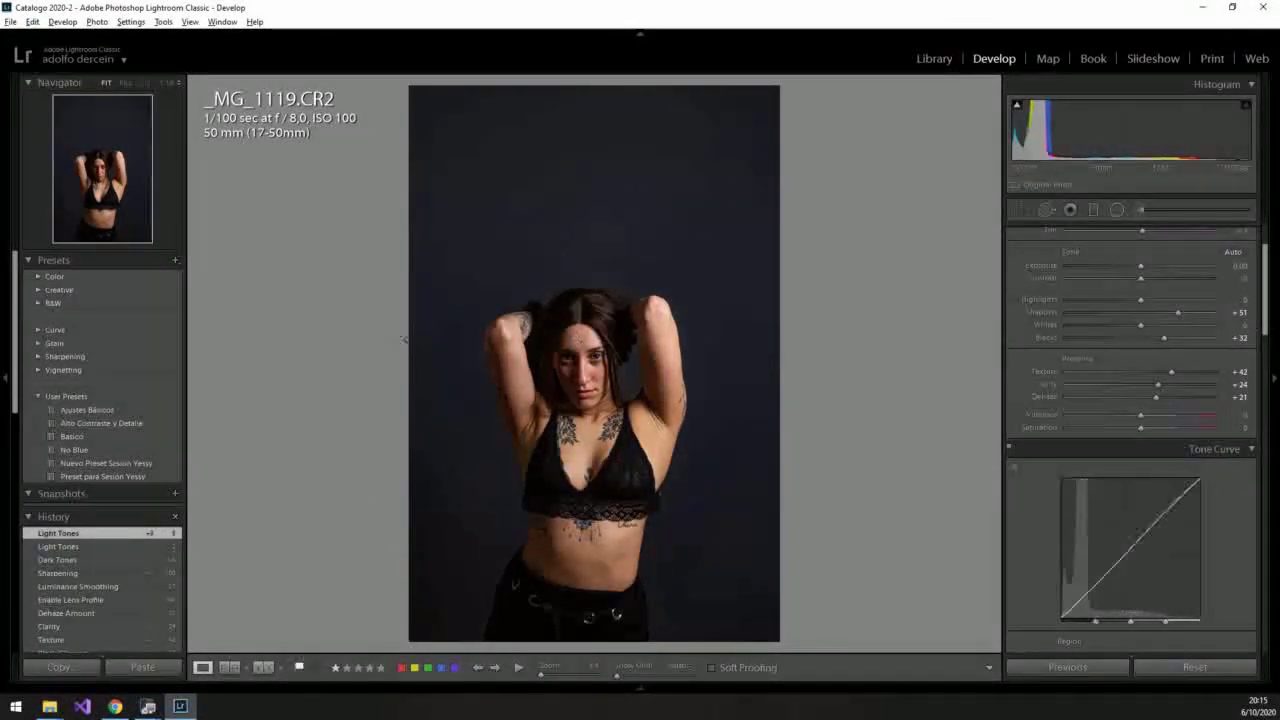
- Save _MG_1119's settings as the develop preset 'Nuevo Preset Para sesion'
left_click(175, 261)
left_click(248, 277)
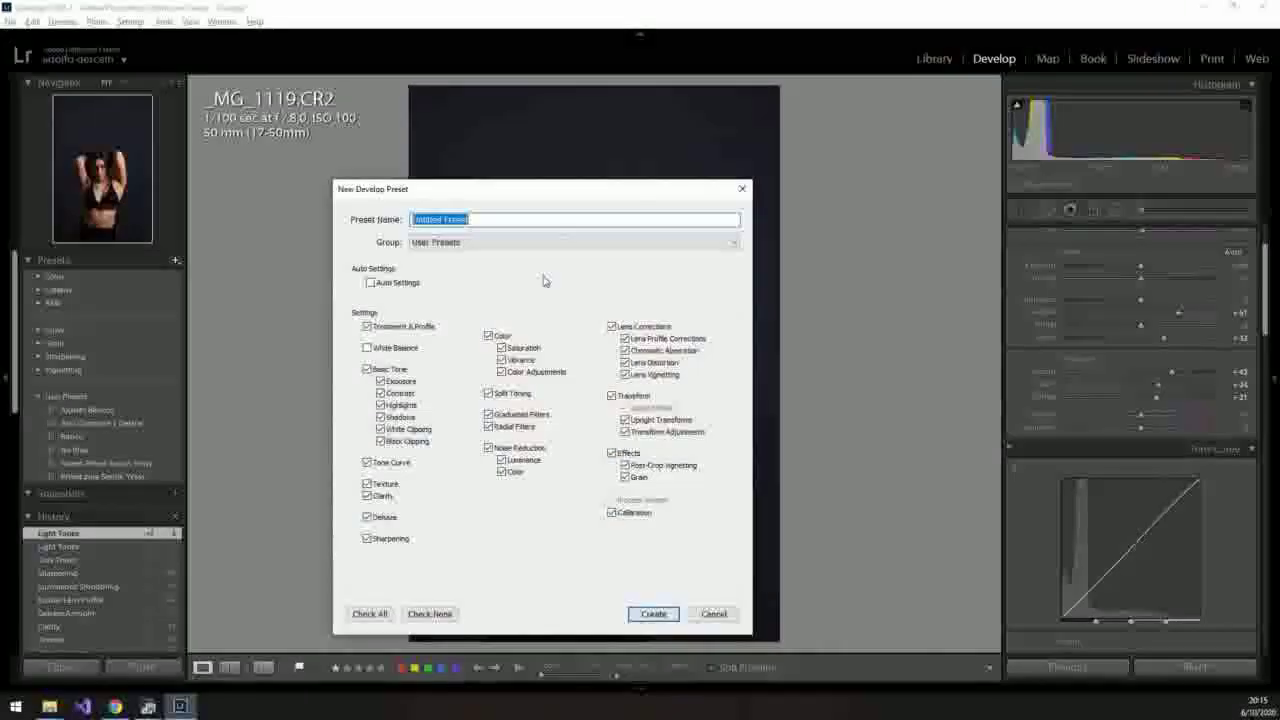
type("Nuevo P")
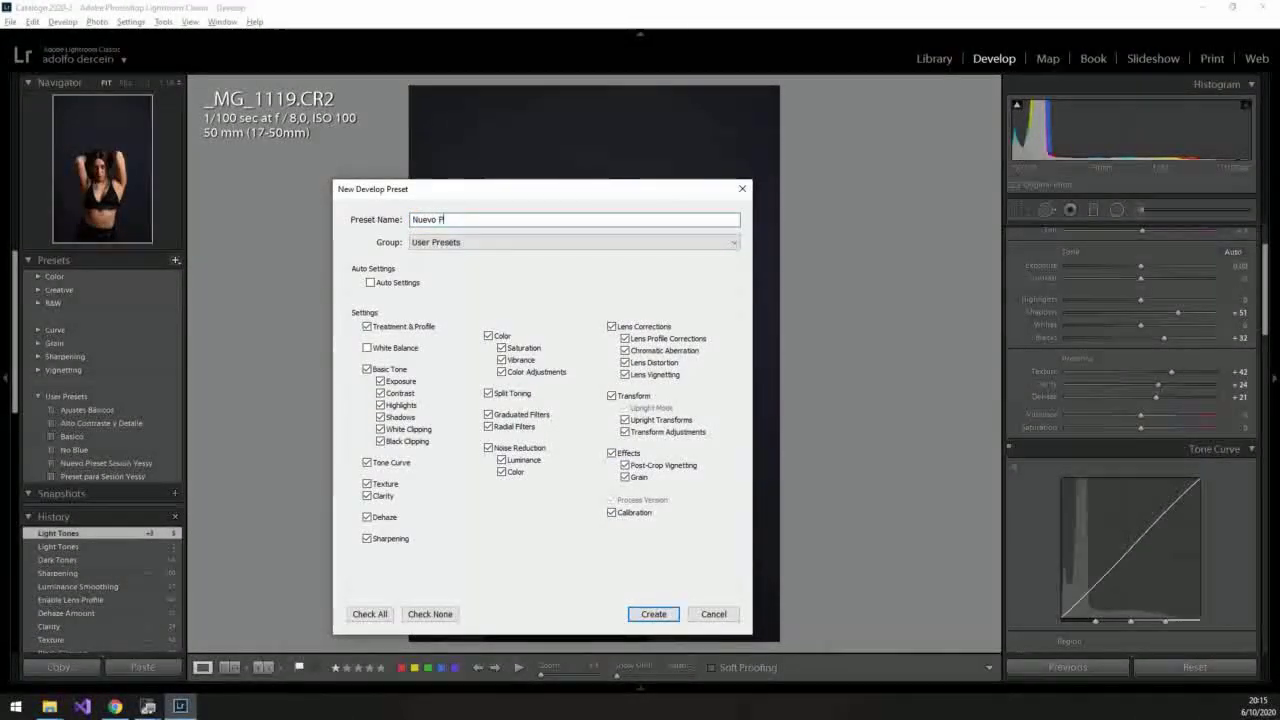
type("t Para sesion")
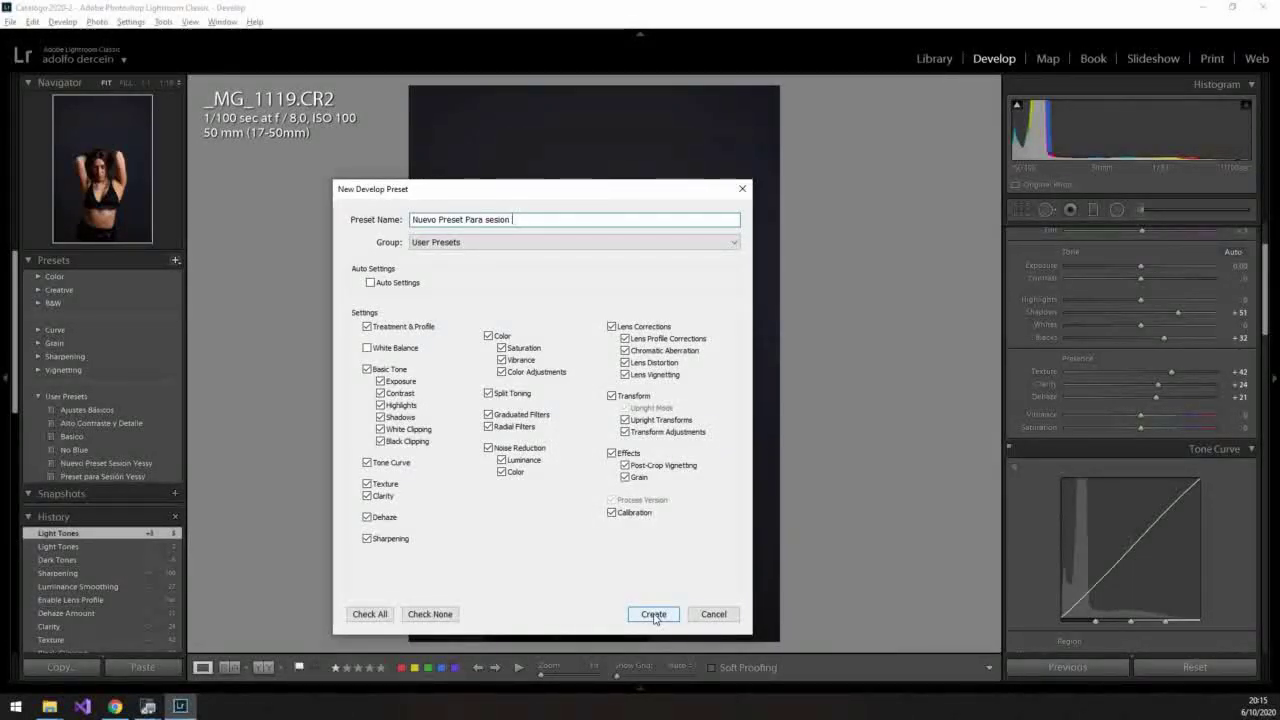
left_click(654, 614)
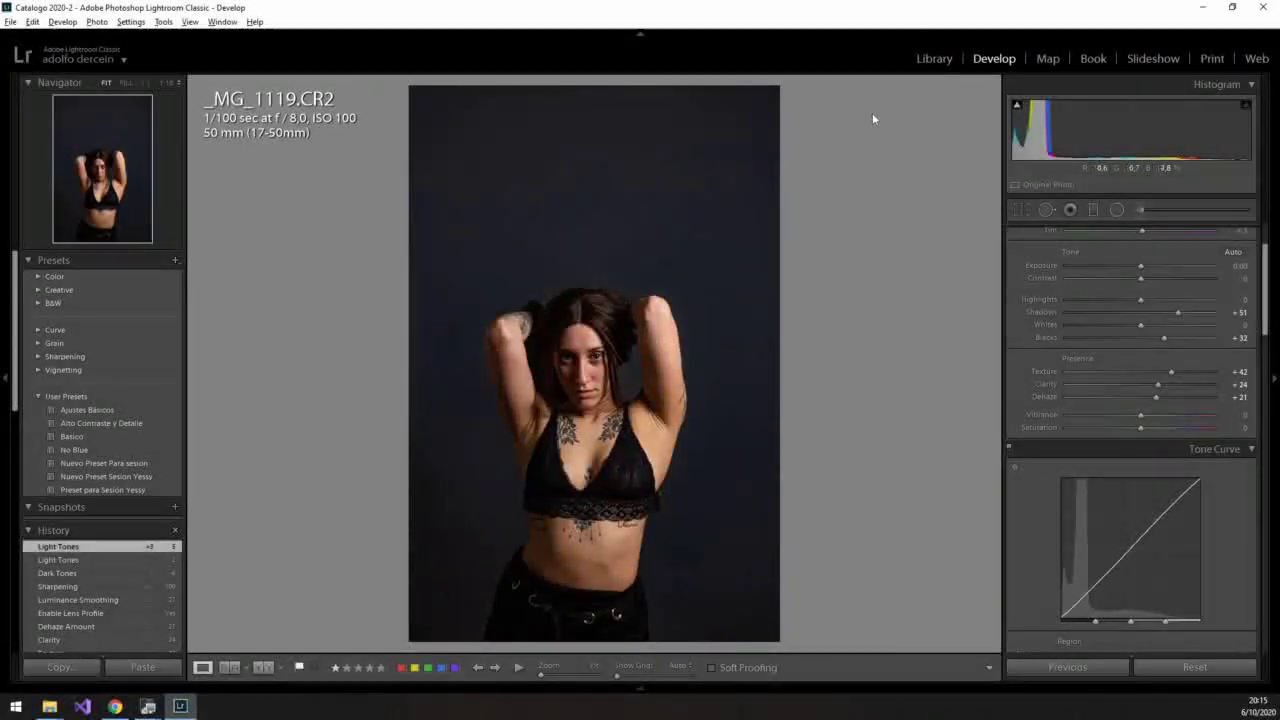
- Show the dark-backdrop studio session in the Library grid and select the right-hand photo
left_click(935, 60)
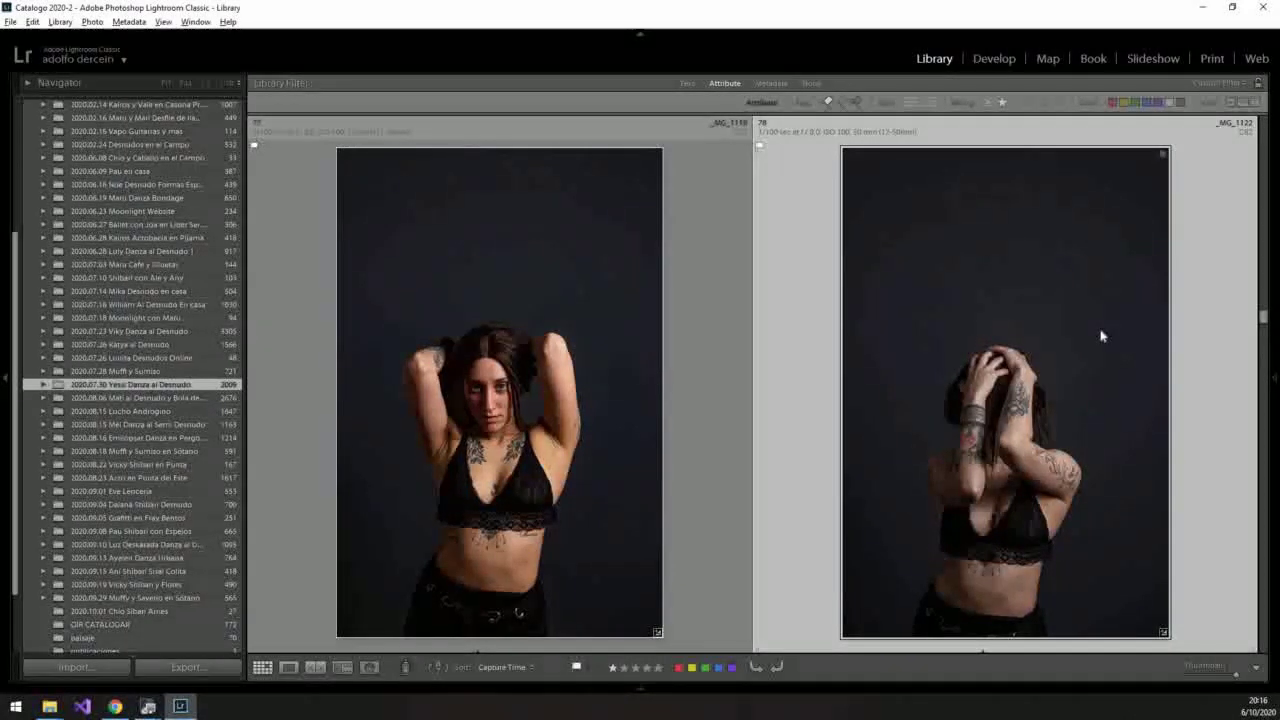
mouse_move(1005, 392)
key("g")
left_click_drag(1263, 338, 1263, 352)
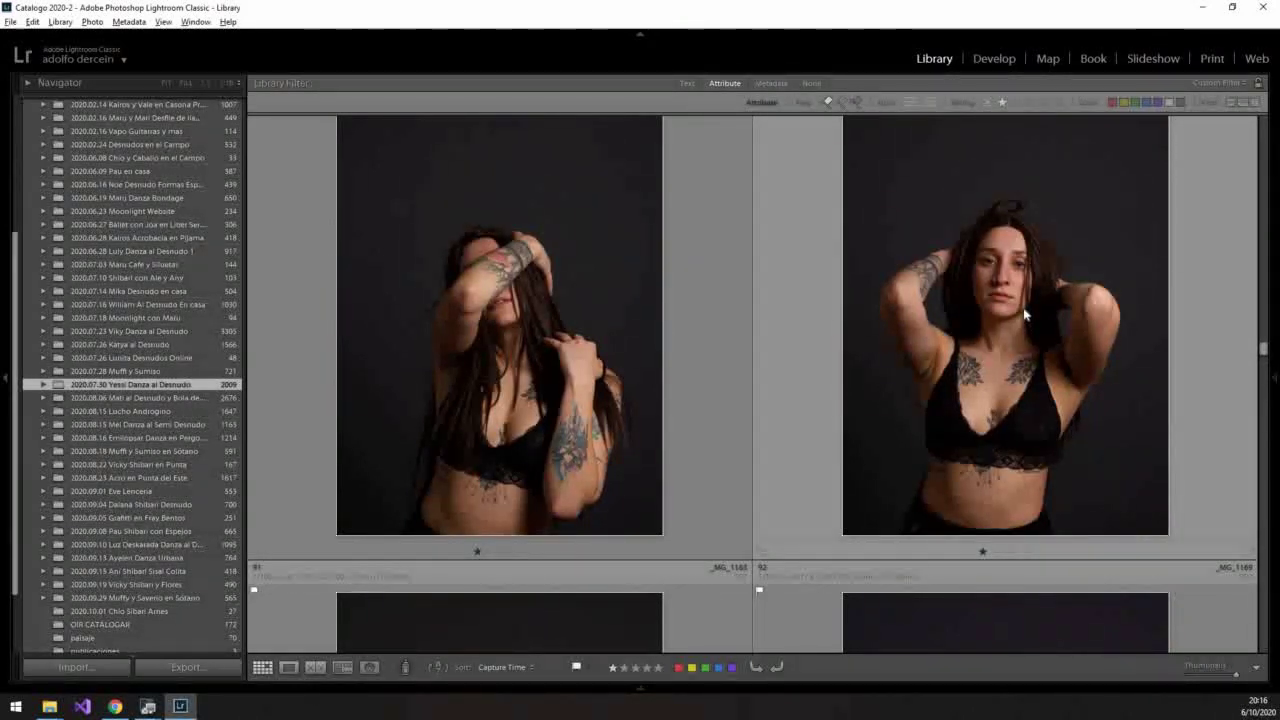
left_click(1024, 315)
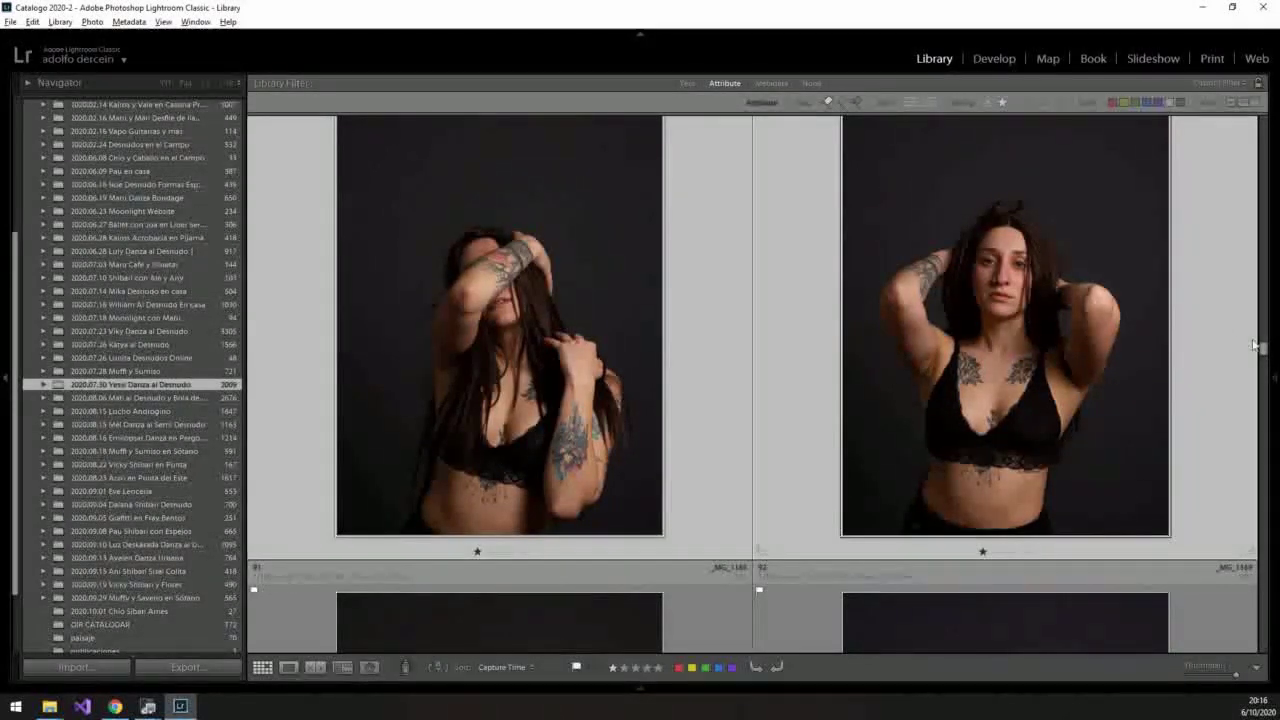
left_click_drag(1263, 348, 1265, 327)
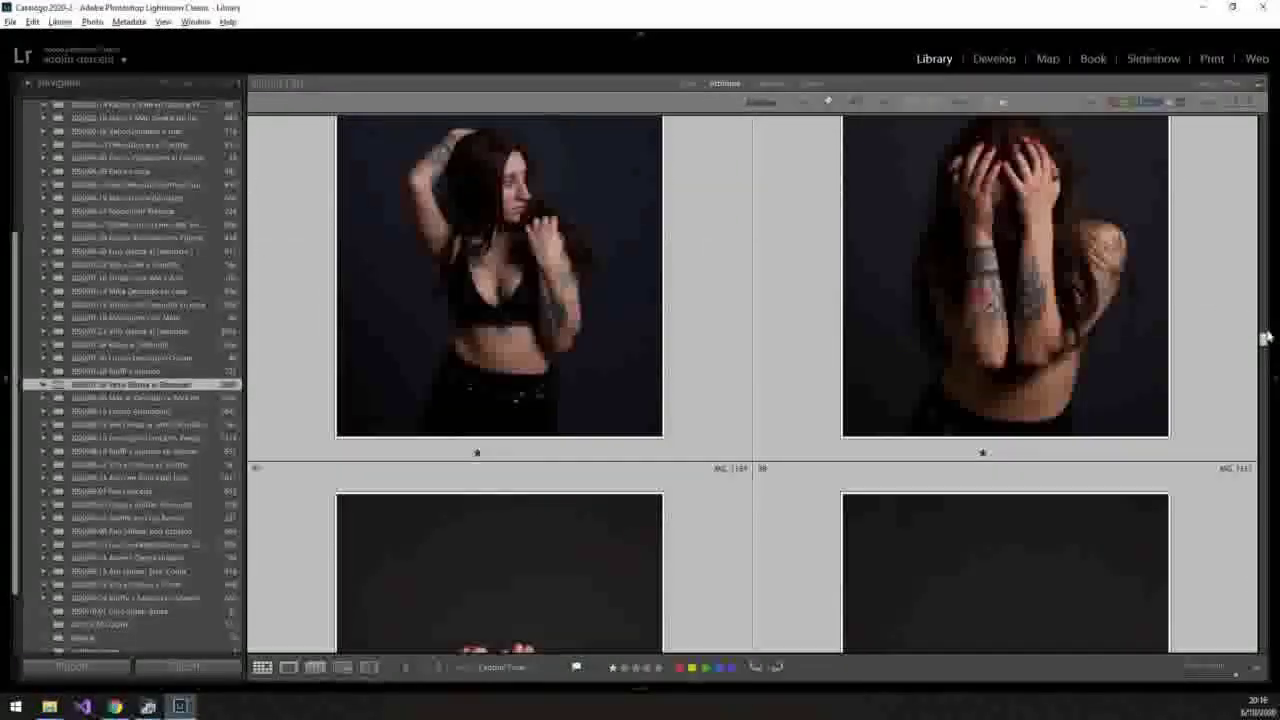
left_click_drag(1265, 327, 1265, 320)
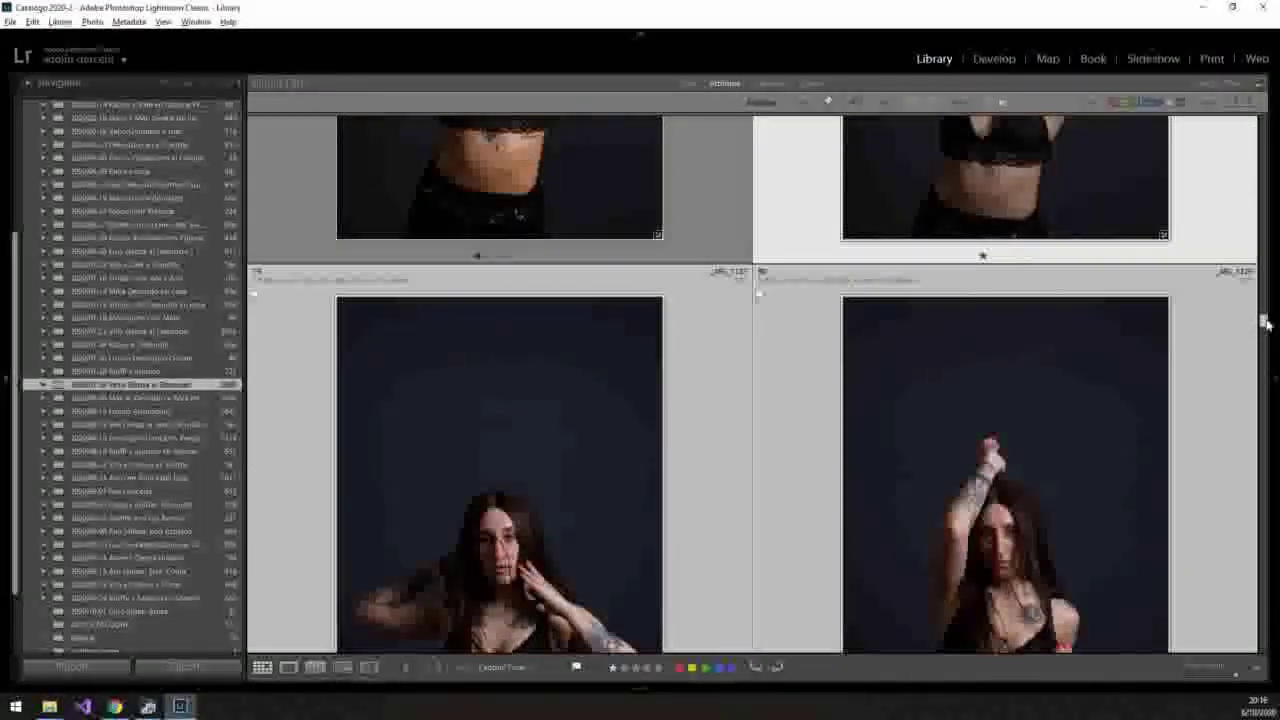
- Apply Nuevo Preset Para sesion to _MG_1122 and its synced portraits with Auto Sync
left_click(994, 59)
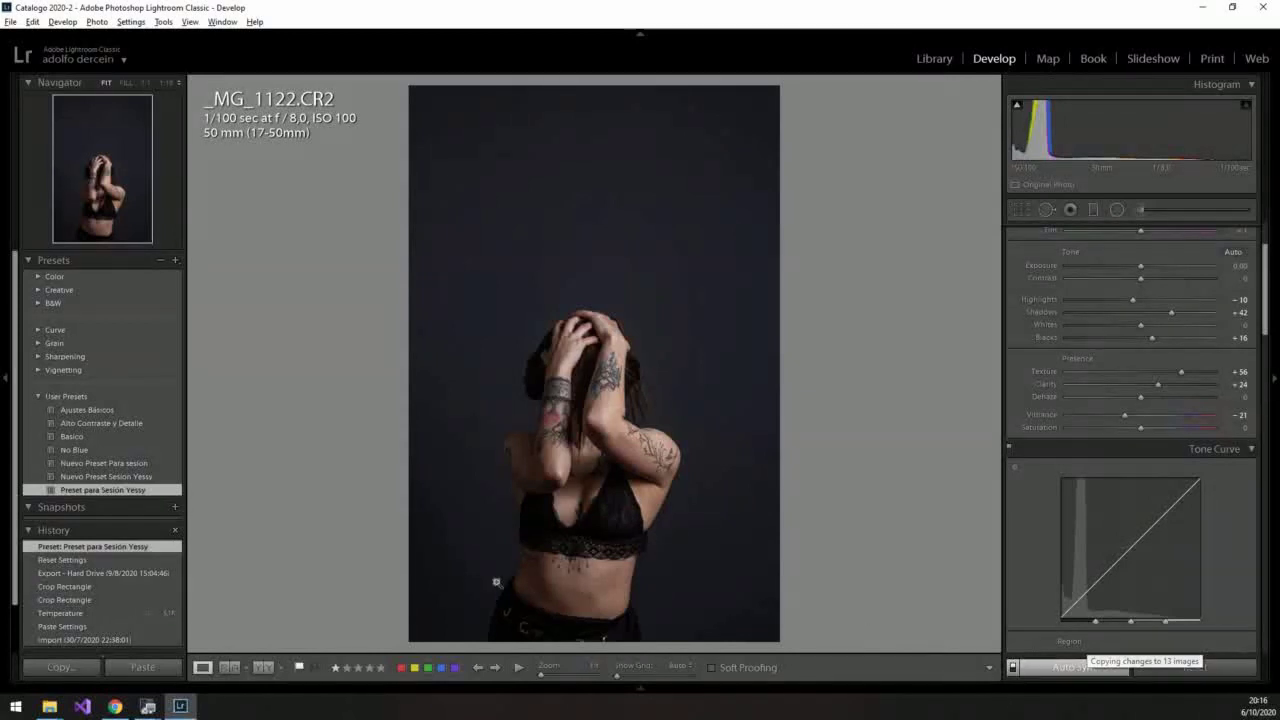
left_click(130, 465)
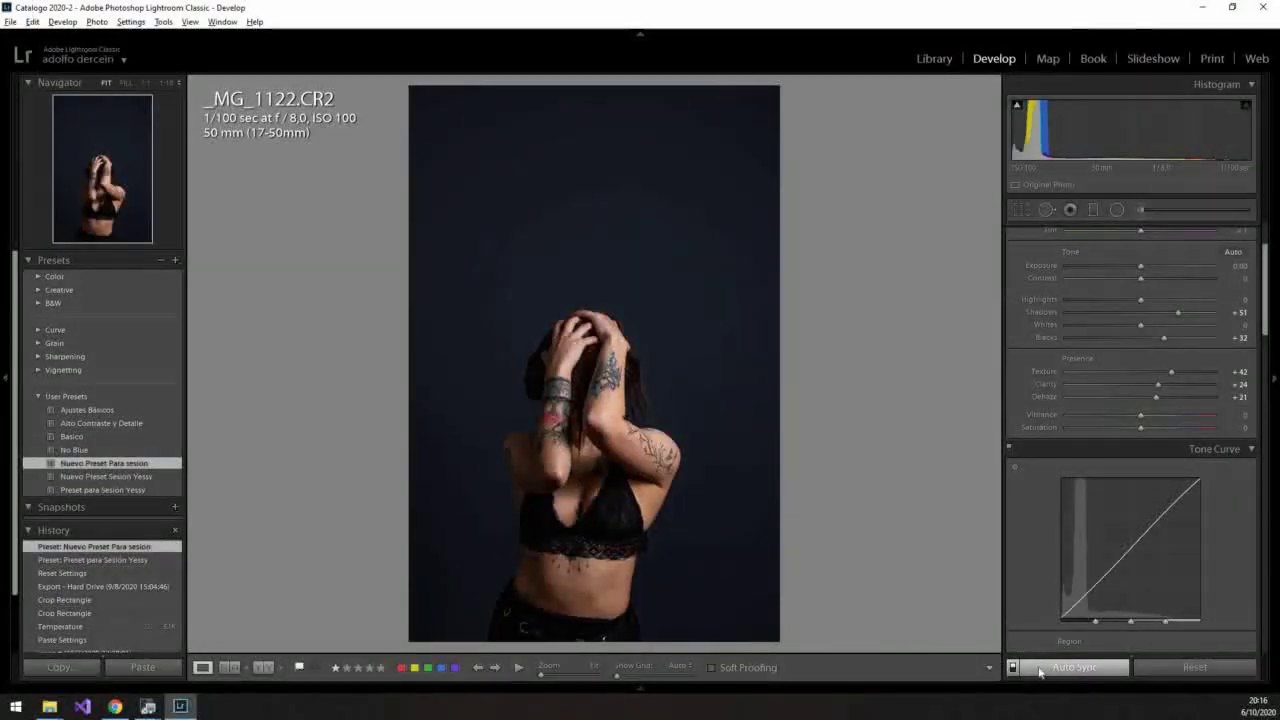
left_click(934, 58)
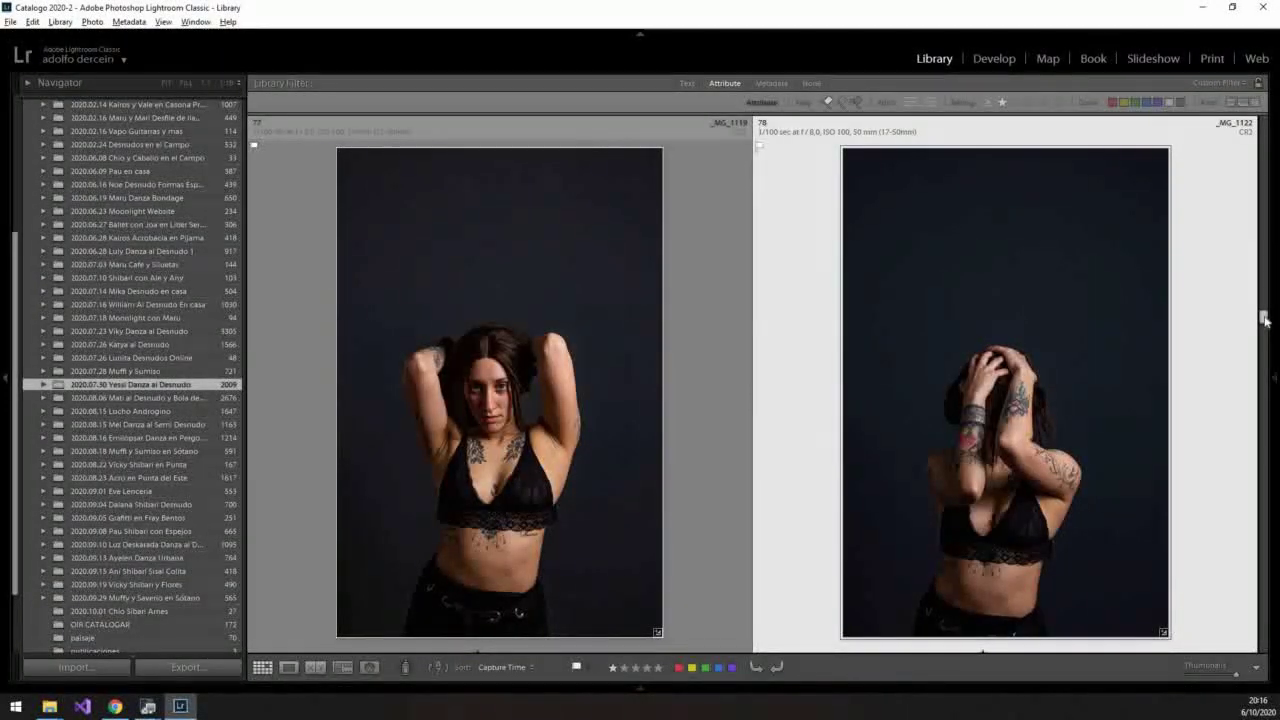
- Scroll down the session grid and open photo 82, _MG_1136.CR2, in Develop
scroll(1265, 320, "down", 5)
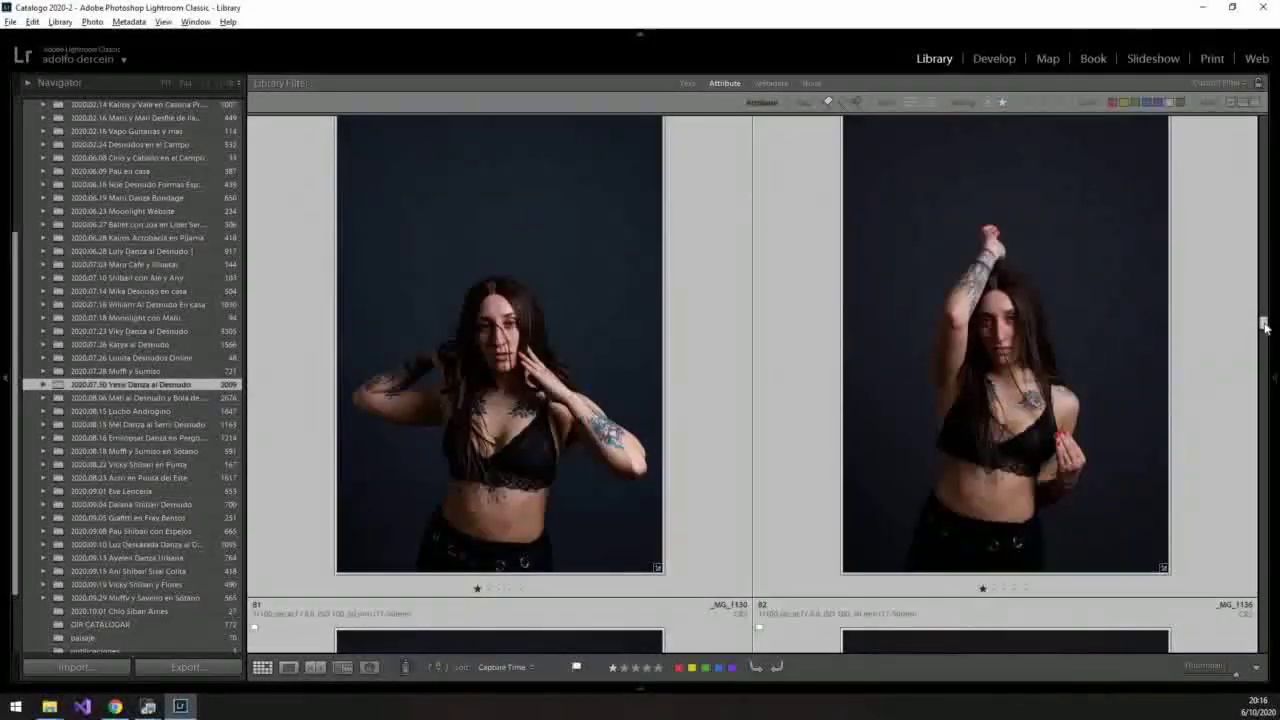
scroll(1265, 325, "down", 1)
scroll(1265, 326, "down", 1)
scroll(1265, 328, "down", 2)
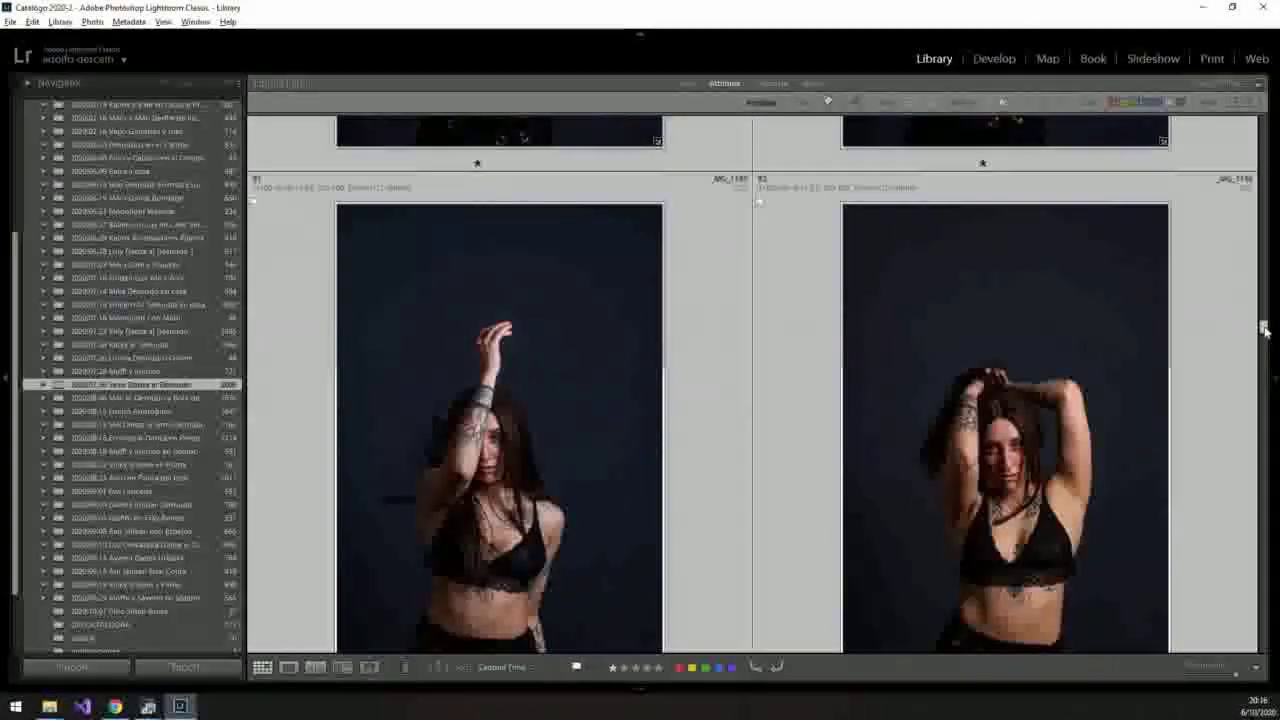
left_click(1015, 360)
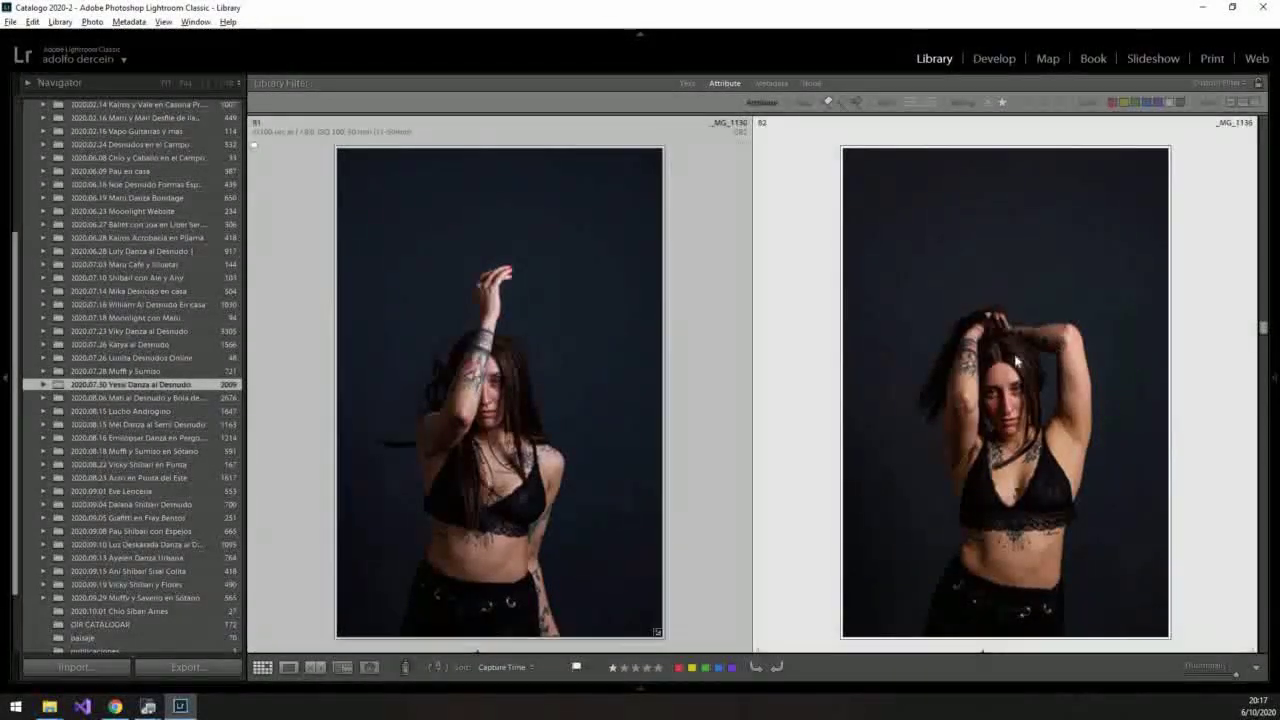
double_click(1015, 360)
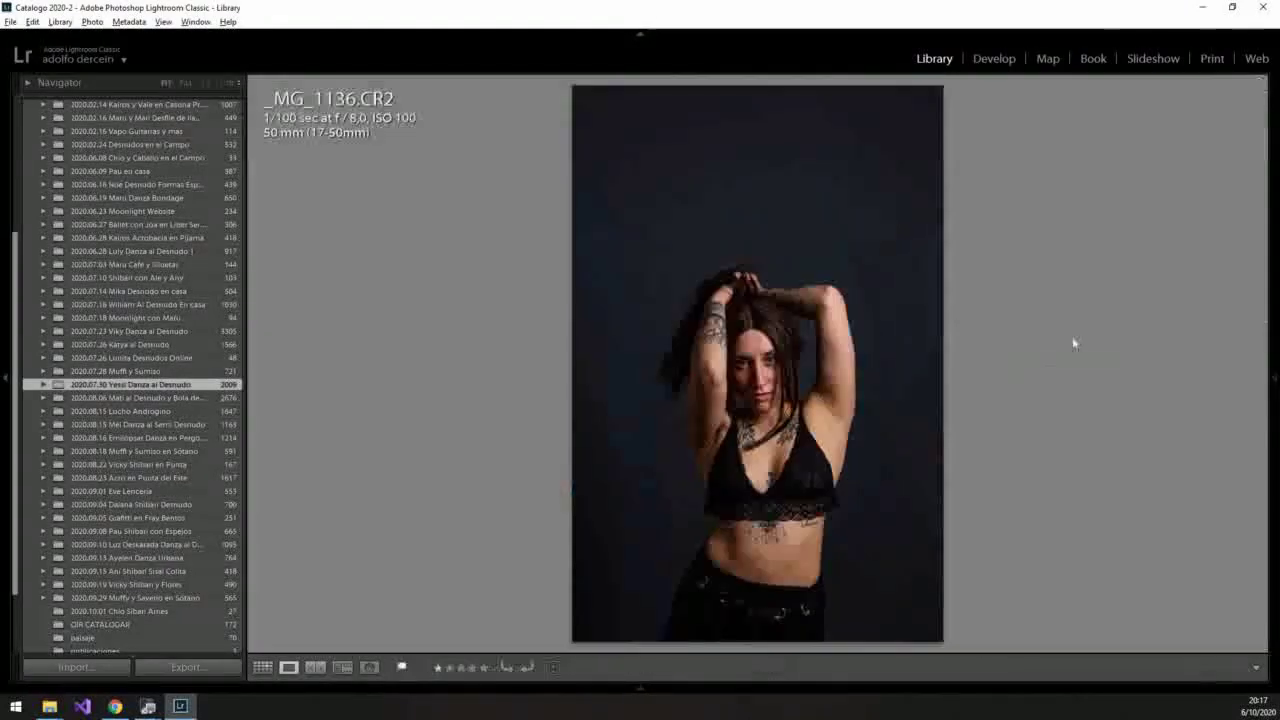
left_click(995, 60)
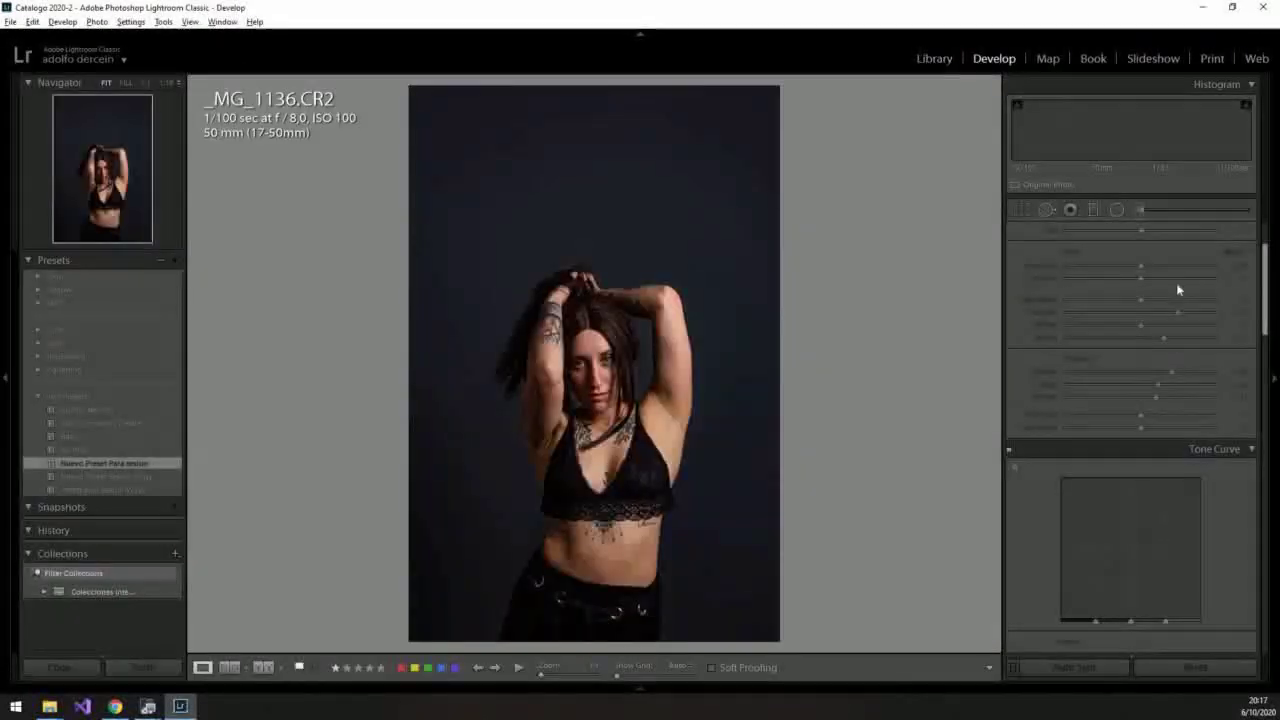